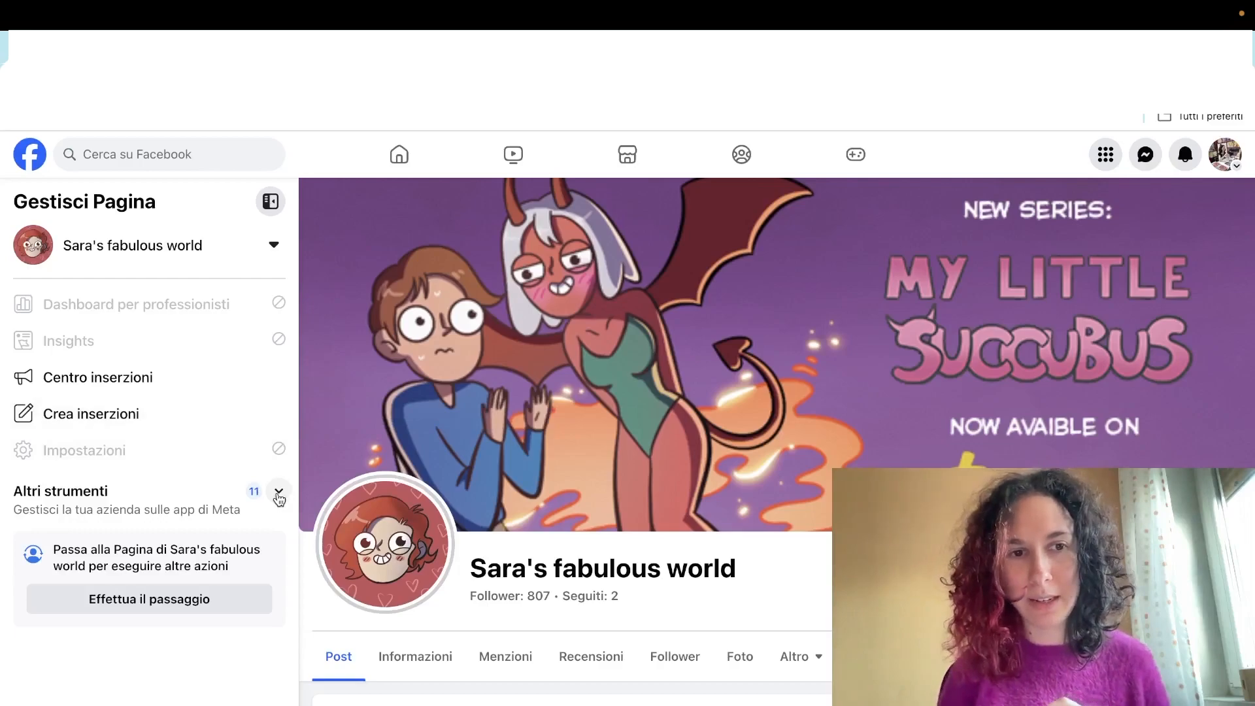
# Step: Open Meta Business Suite from the Facebook page's additional tools and look over the home overview, from pending comments to recent posts and reels
pyautogui.click(279, 494)
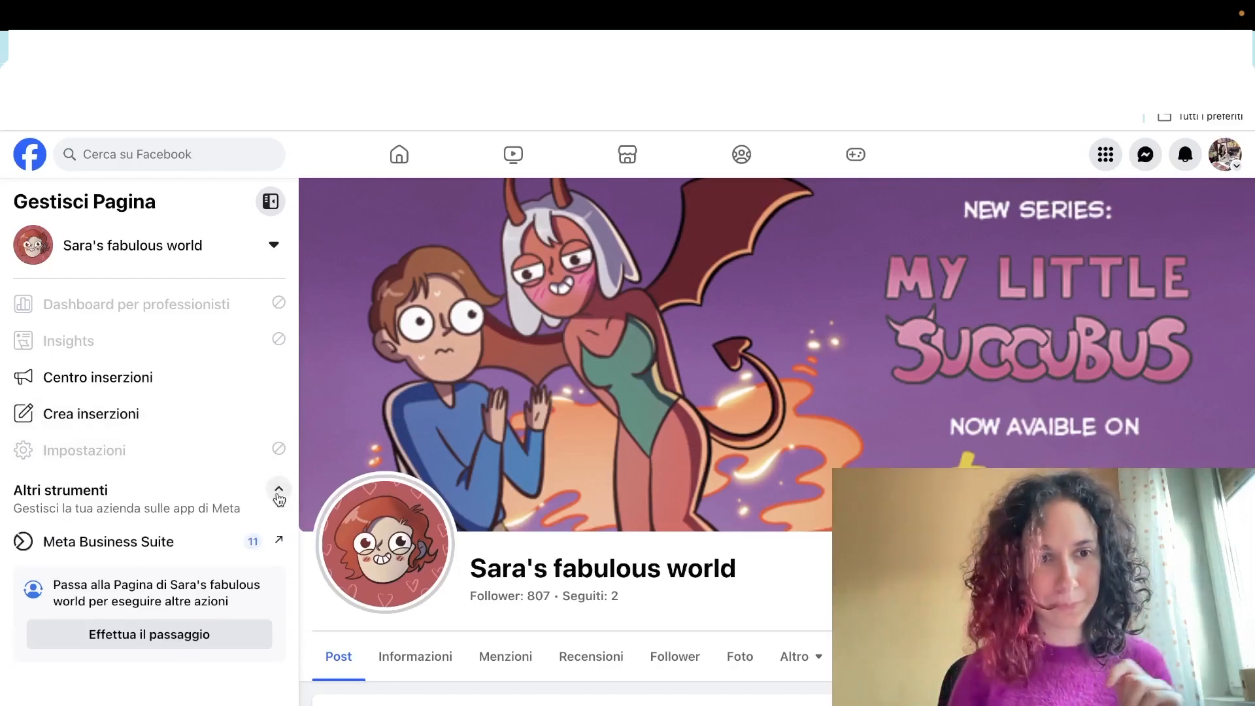
pyautogui.click(187, 543)
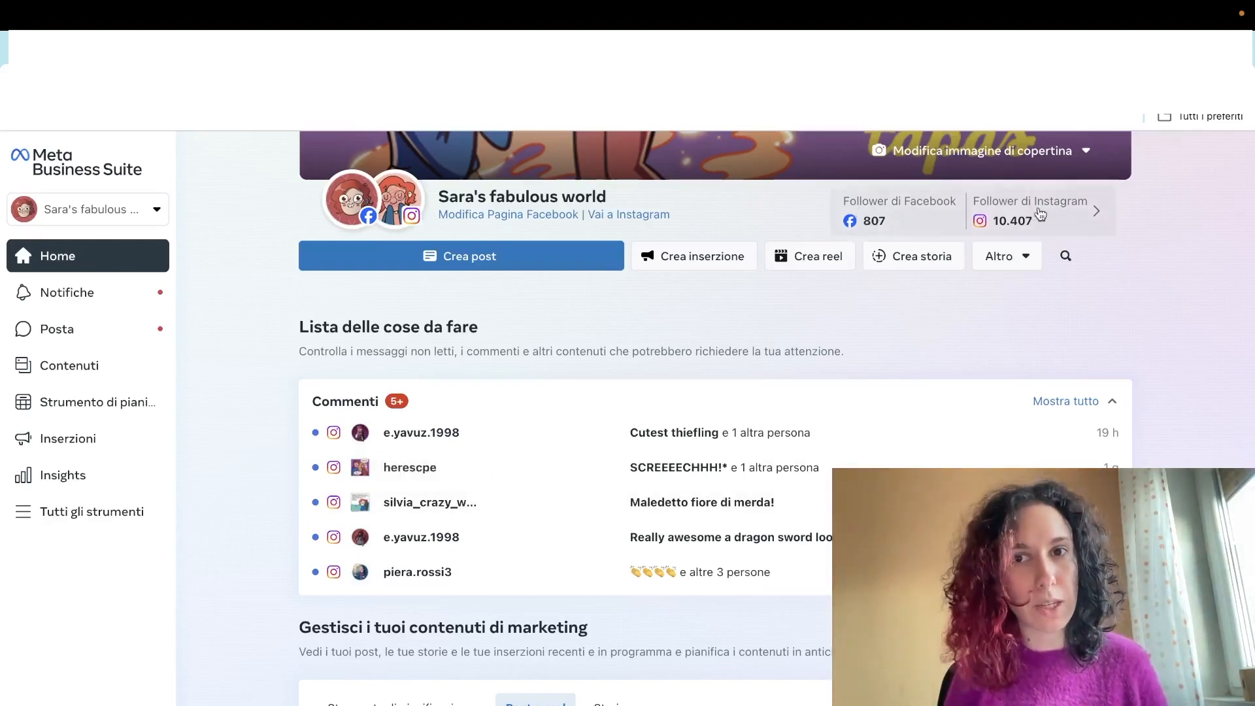
pyautogui.scroll(-5, 1105, 324)
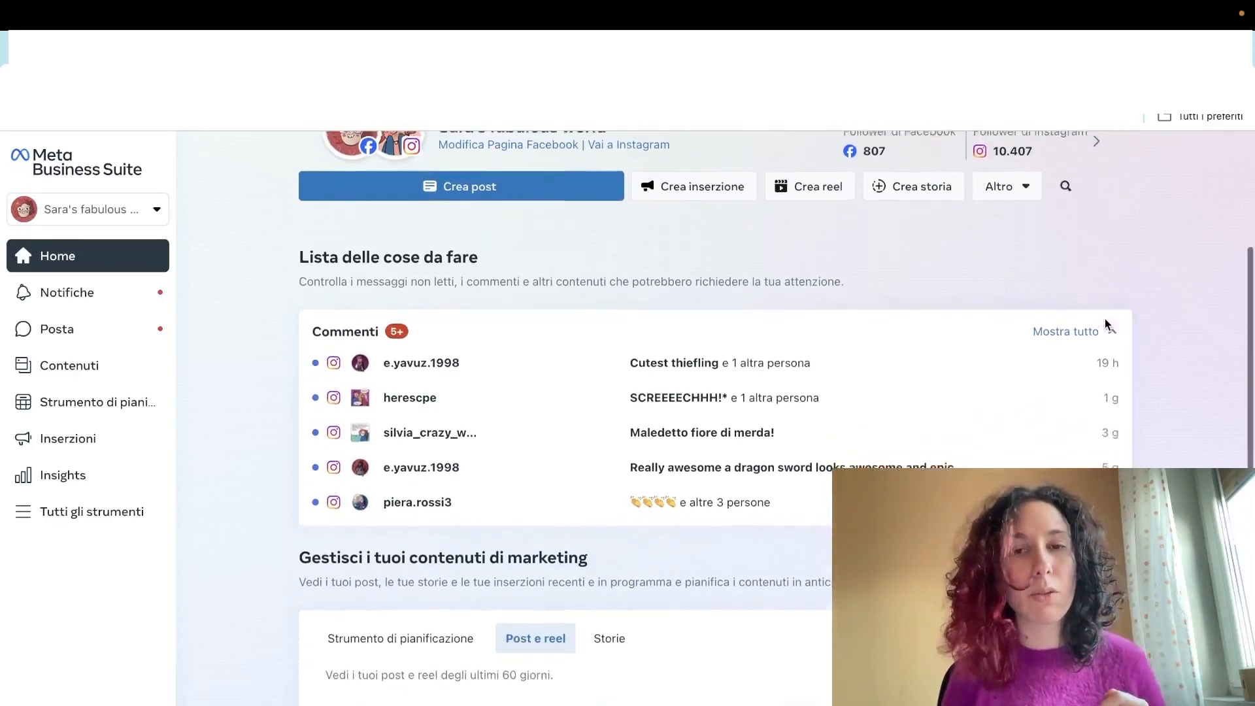
pyautogui.scroll(-2, 1105, 325)
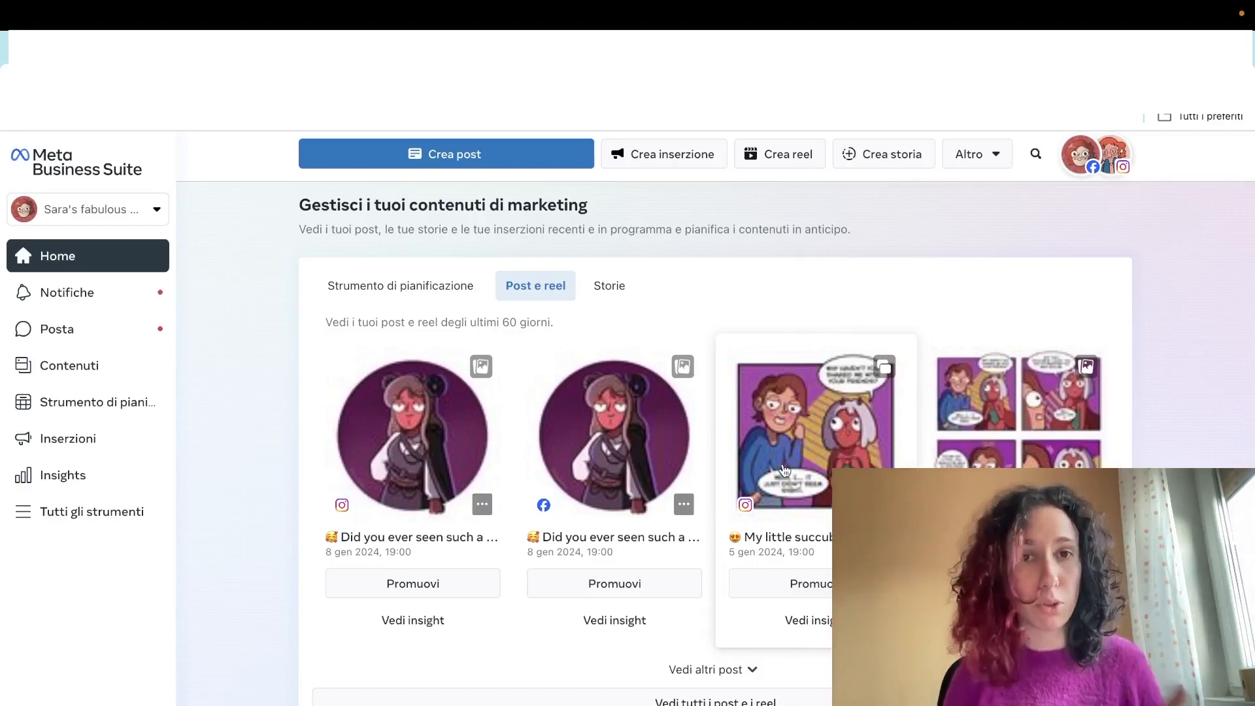
pyautogui.scroll(-2, 1014, 470)
pyautogui.scroll(10, 266, 359)
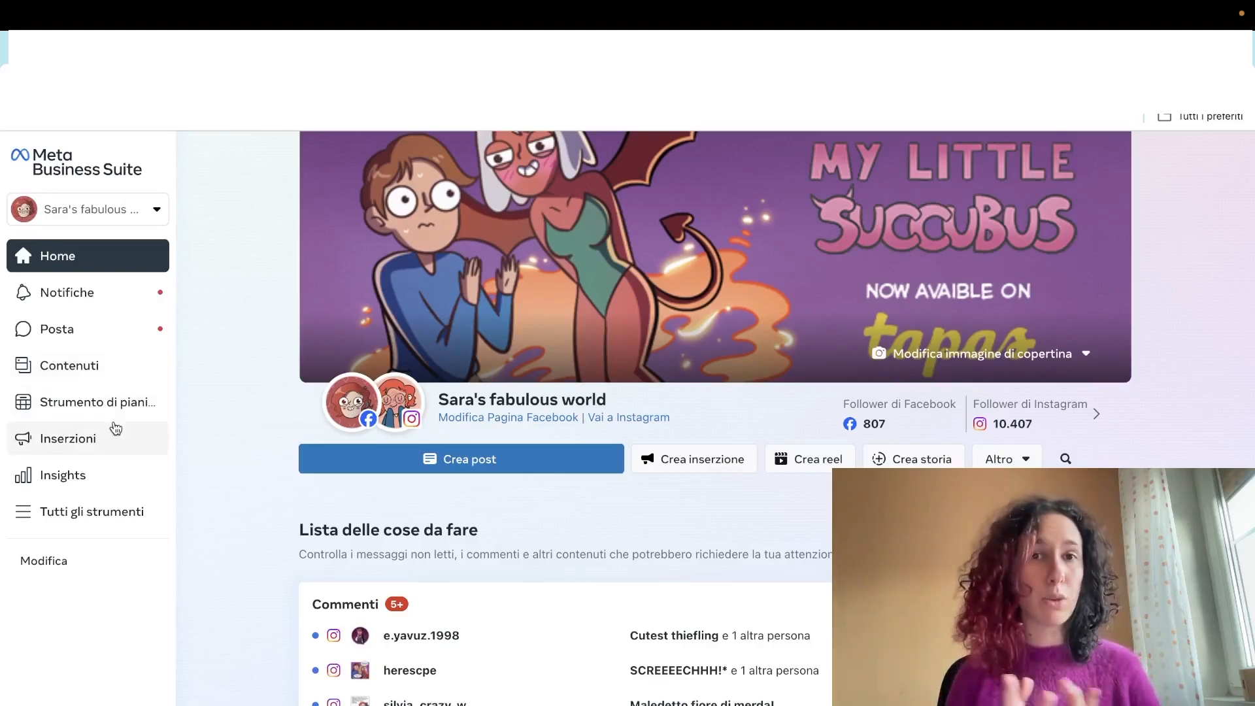
# Step: Open the suite's inbox and show the comments left on Facebook posts
pyautogui.click(91, 336)
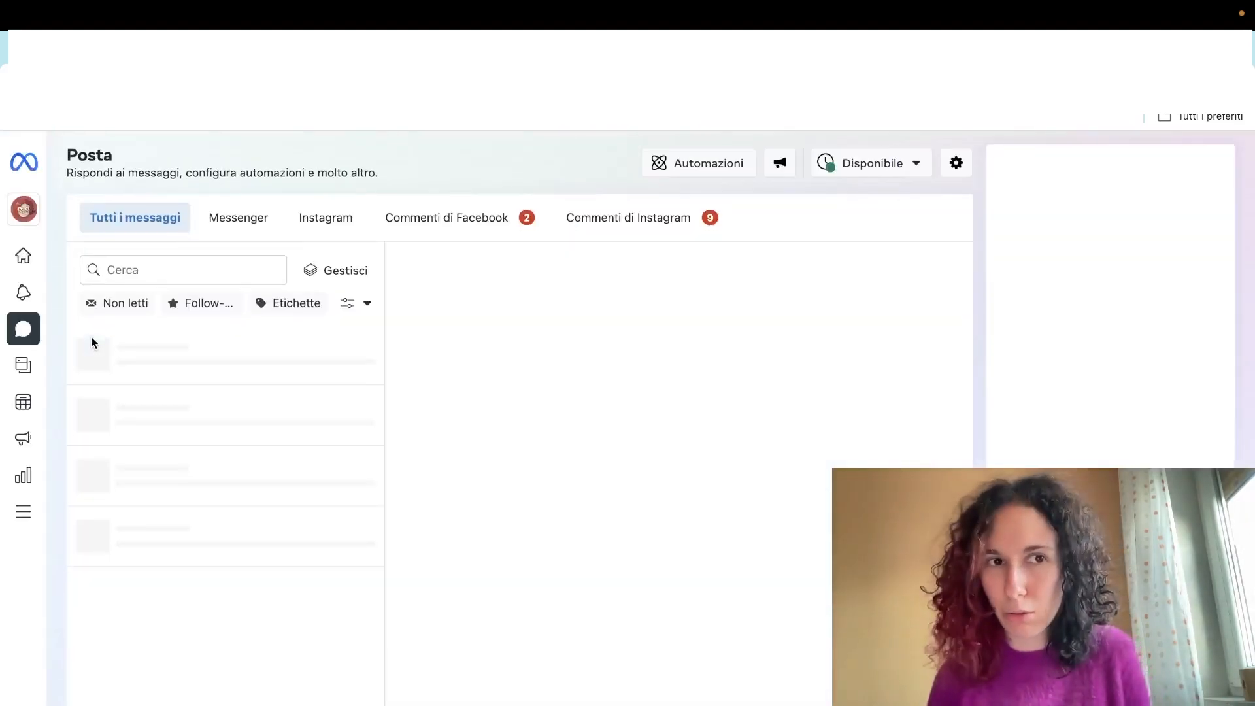
pyautogui.click(482, 218)
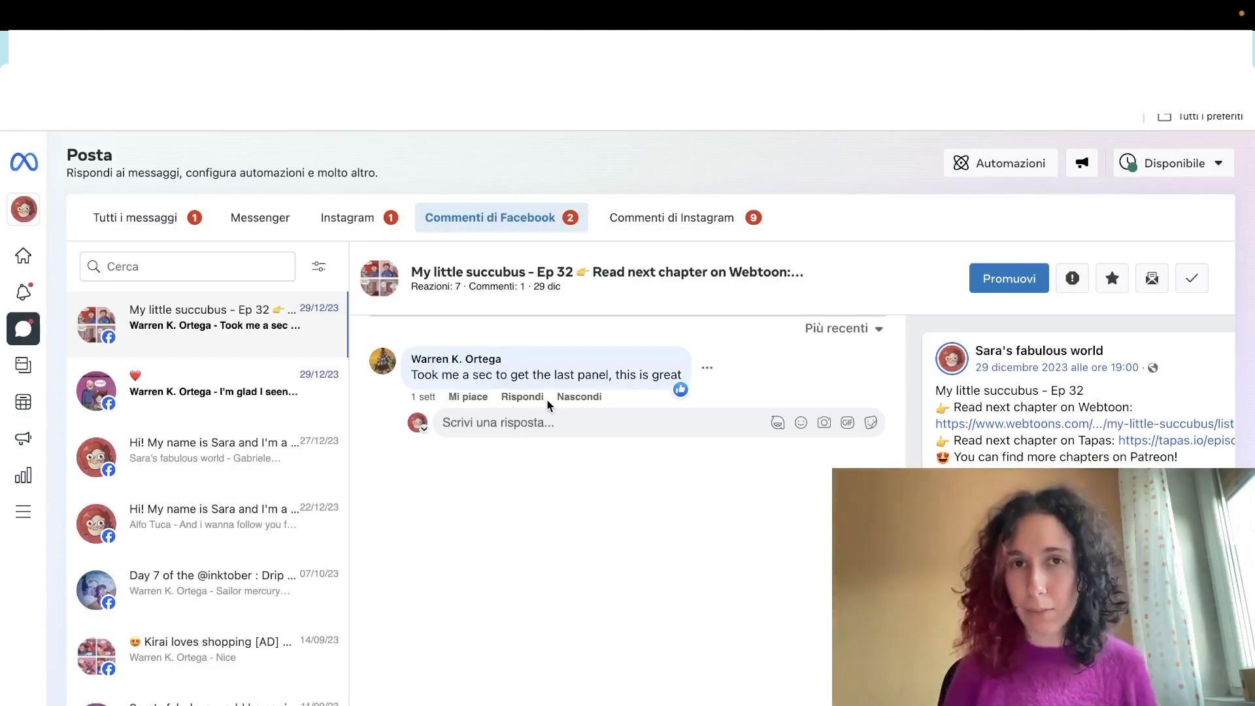
# Step: Open the content planner and browse the weekly calendar of scheduled posts forward beyond the current week
pyautogui.moveTo(82, 410)
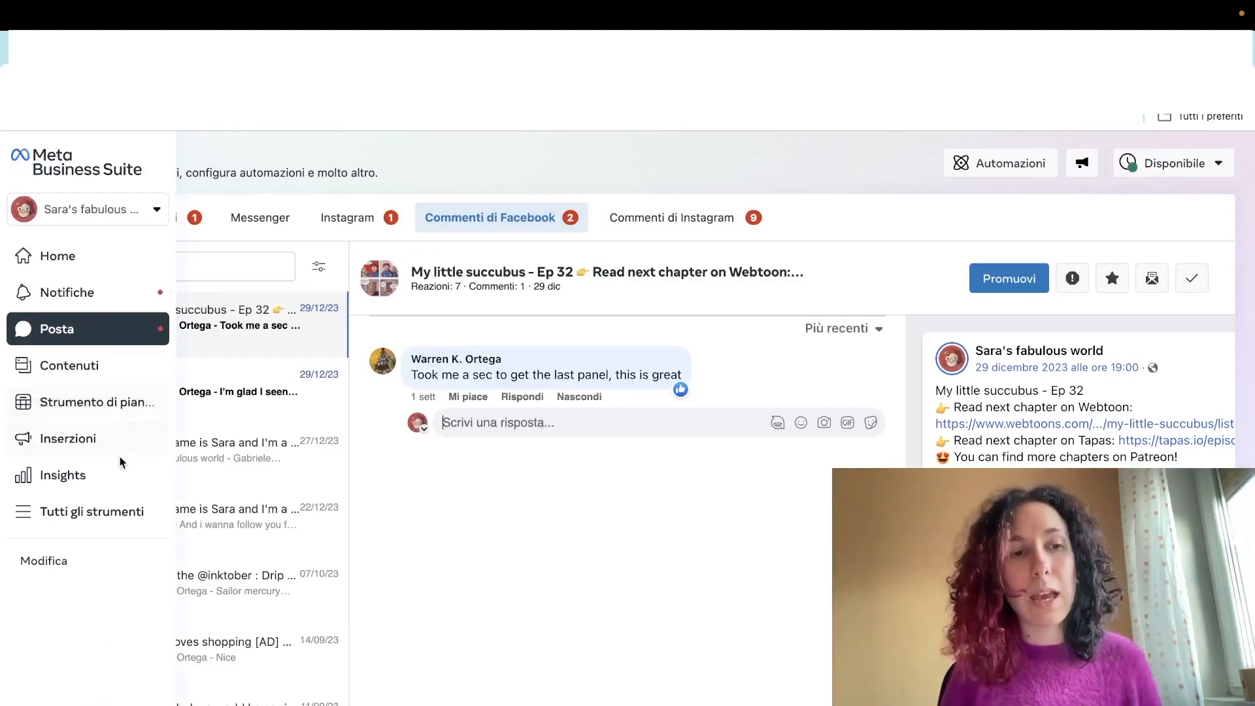
pyautogui.click(121, 409)
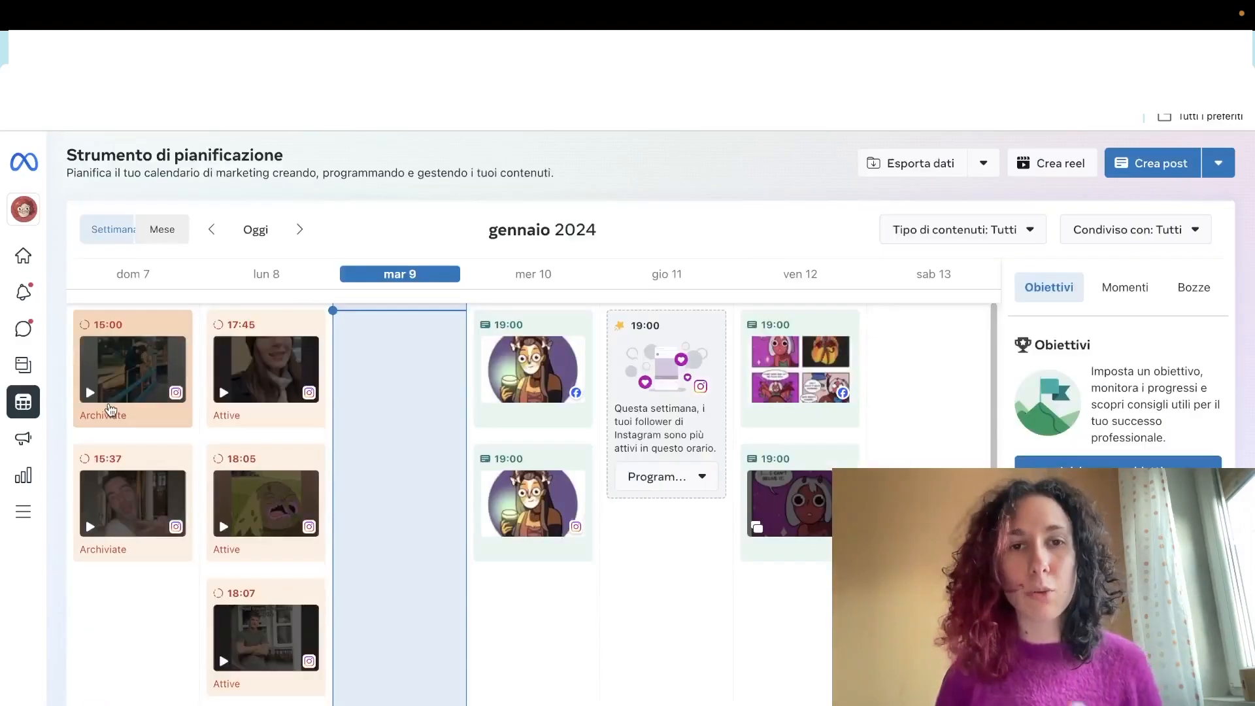
pyautogui.moveTo(111, 410)
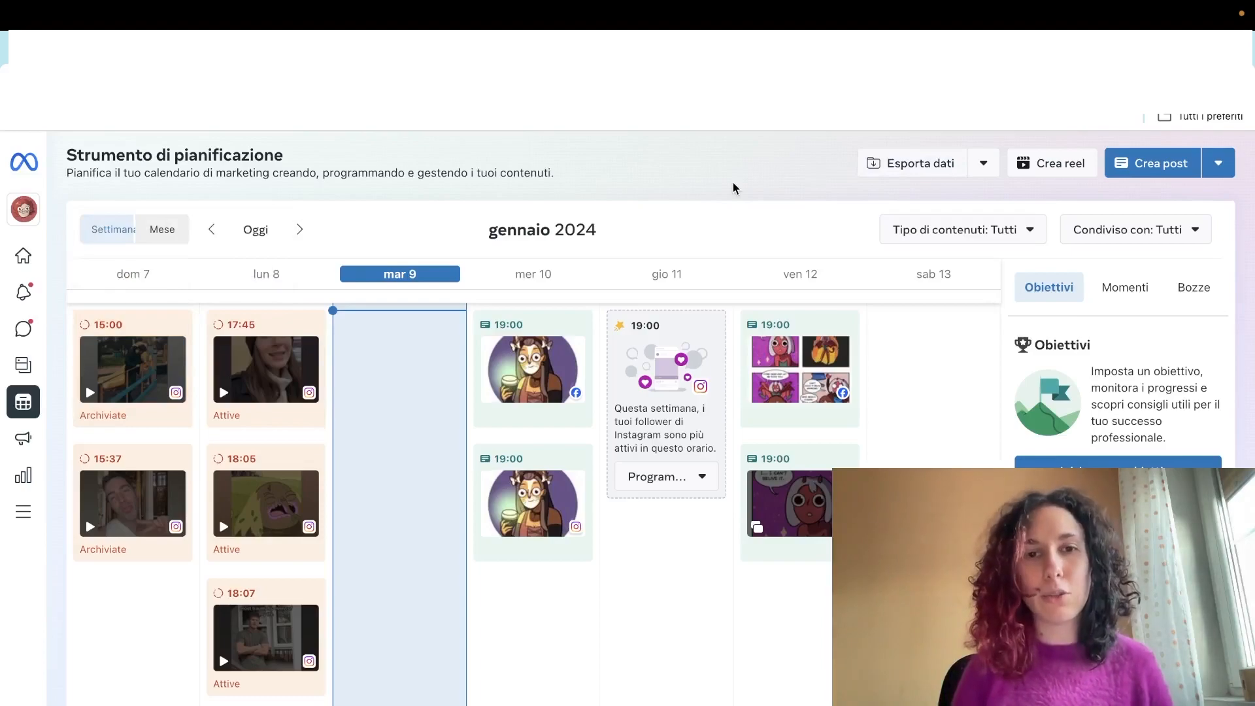
pyautogui.click(300, 230)
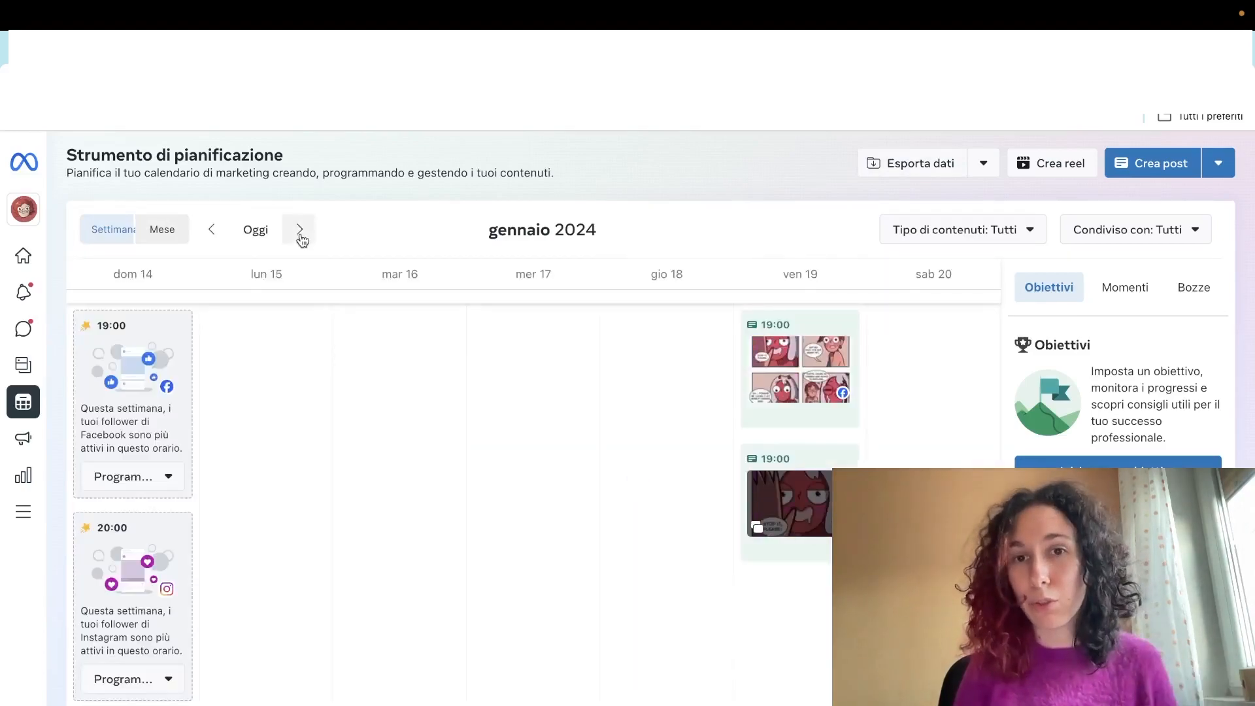
pyautogui.click(301, 232)
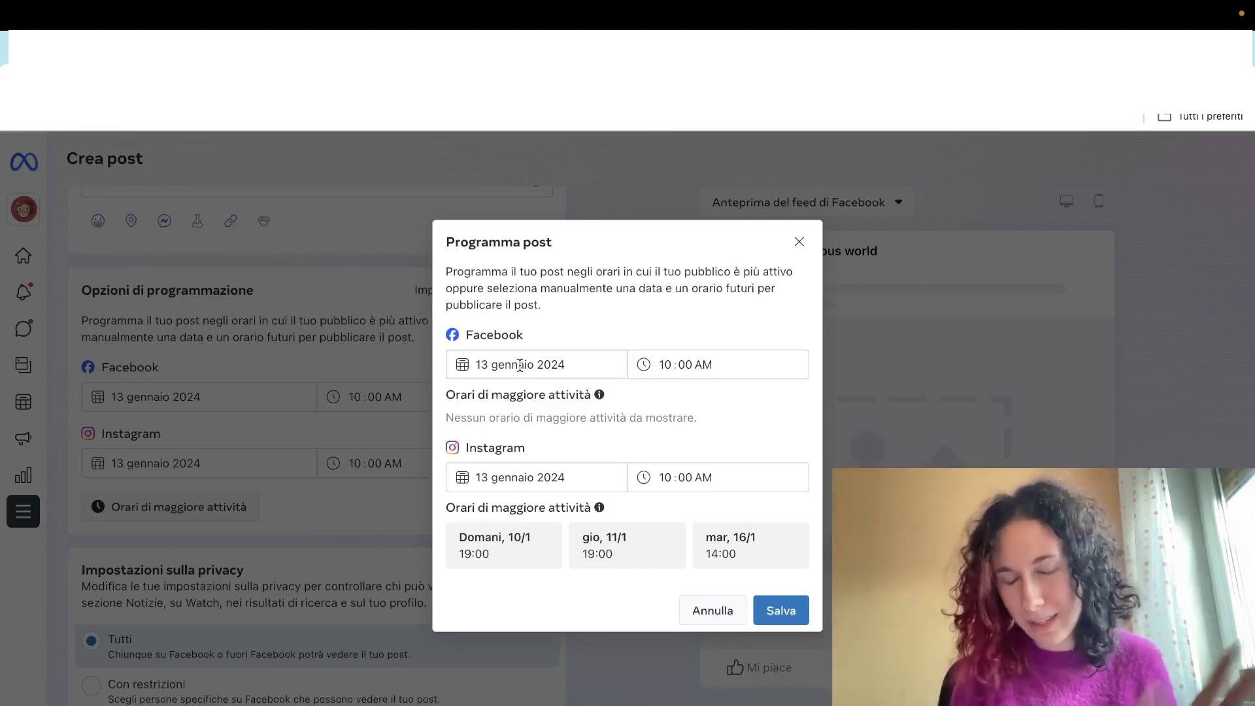
# Step: Set both the Facebook and Instagram publishing times to 05:00 PM on 13 gennaio 2024 and save the schedule
pyautogui.click(703, 366)
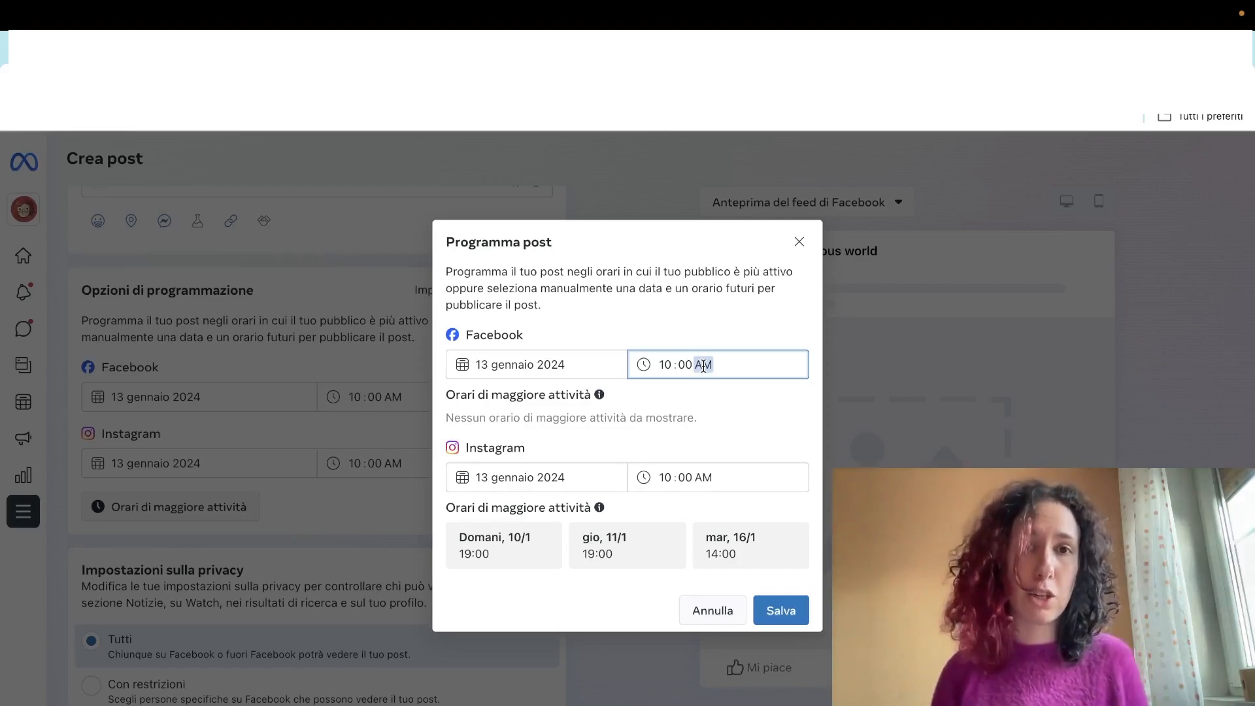
pyautogui.write('p')
pyautogui.click(662, 364)
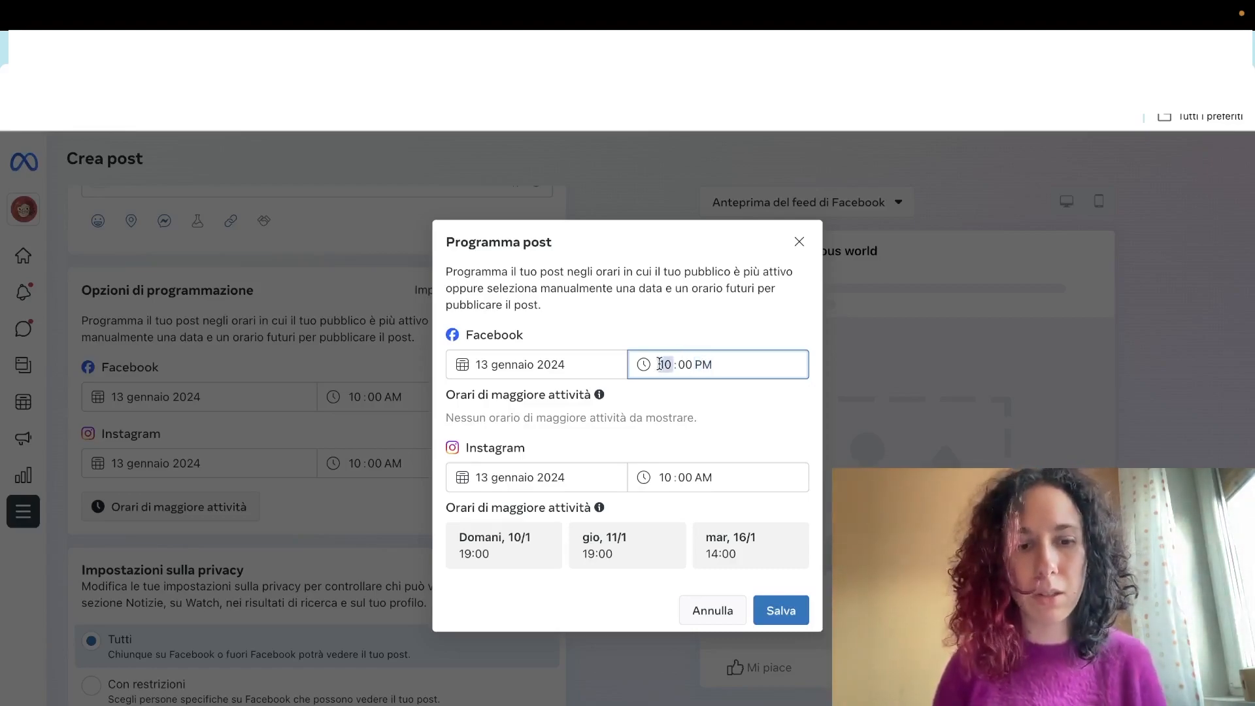
pyautogui.write('5')
pyautogui.click(702, 479)
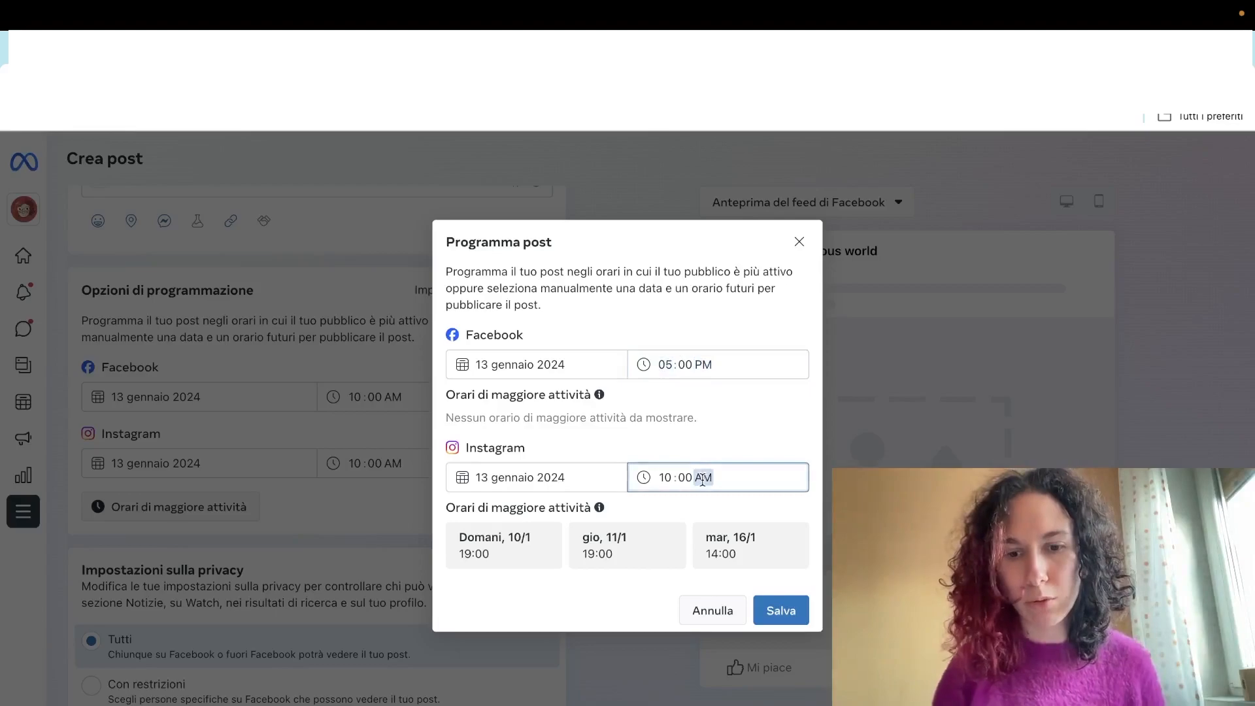
pyautogui.click(662, 474)
pyautogui.write('5')
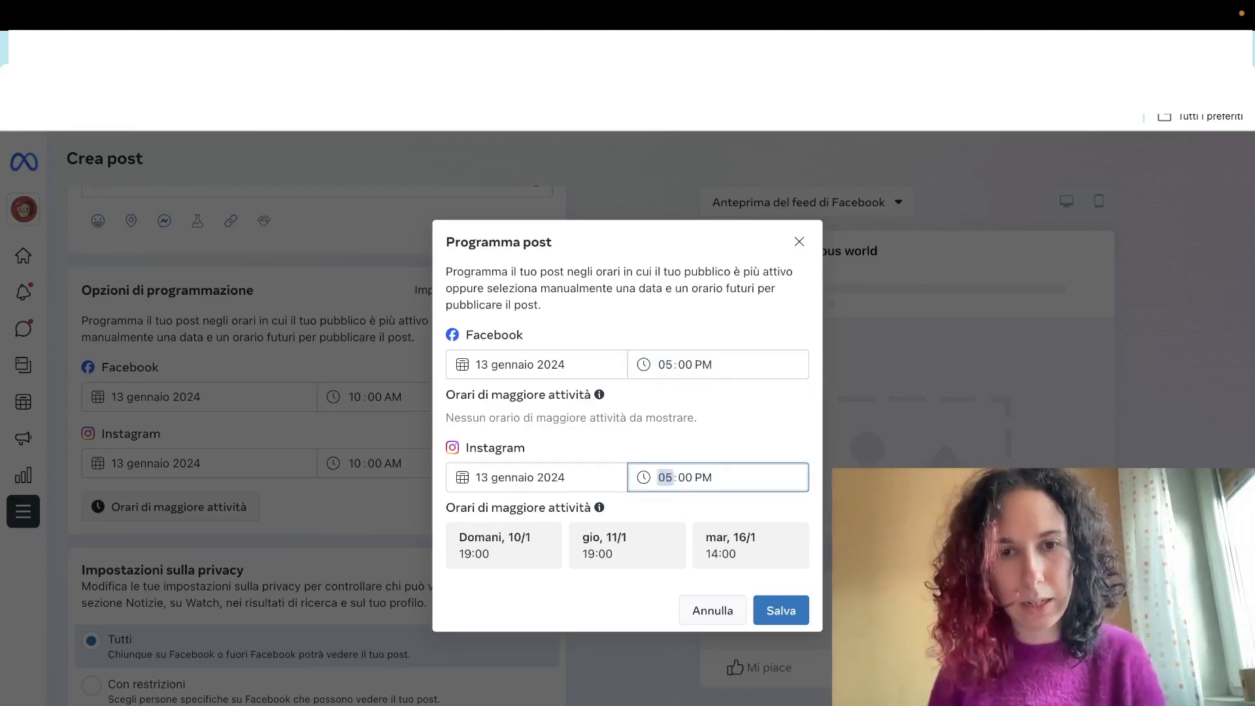
pyautogui.click(781, 613)
# Step: Remove the Instagram account from the post's publishing destinations, leaving only the Facebook page selected
pyautogui.scroll(6, 504, 465)
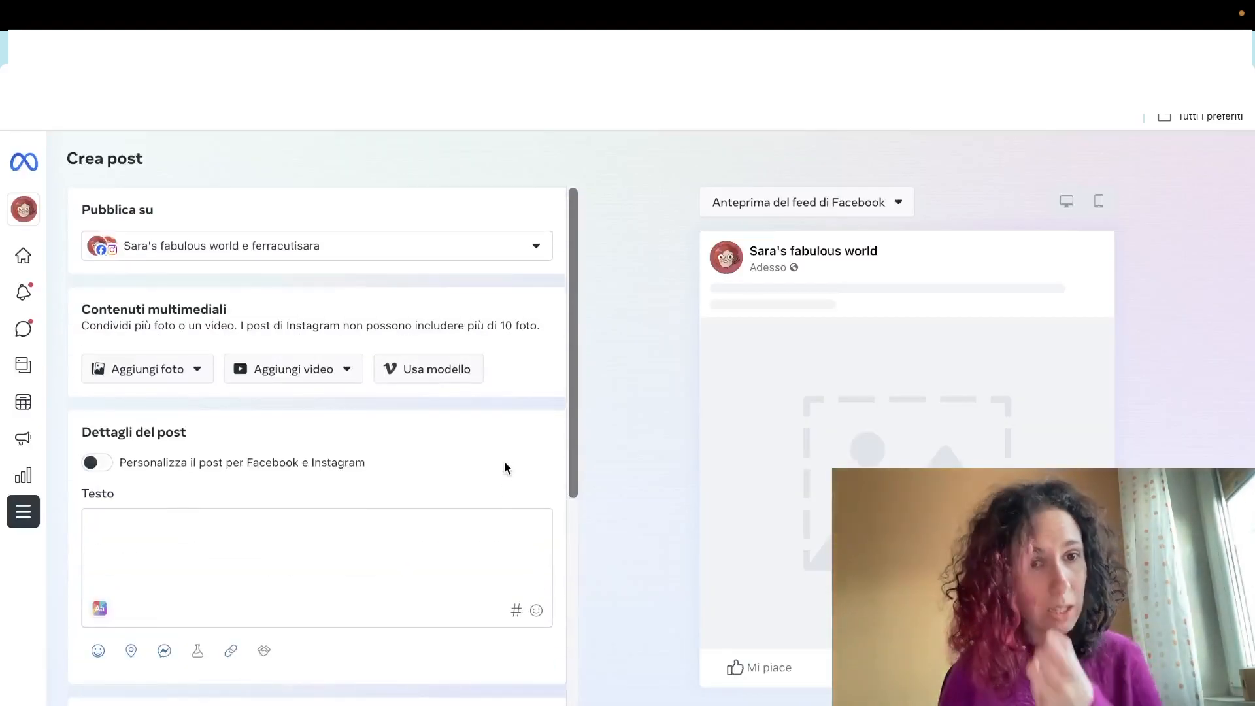
pyautogui.click(409, 253)
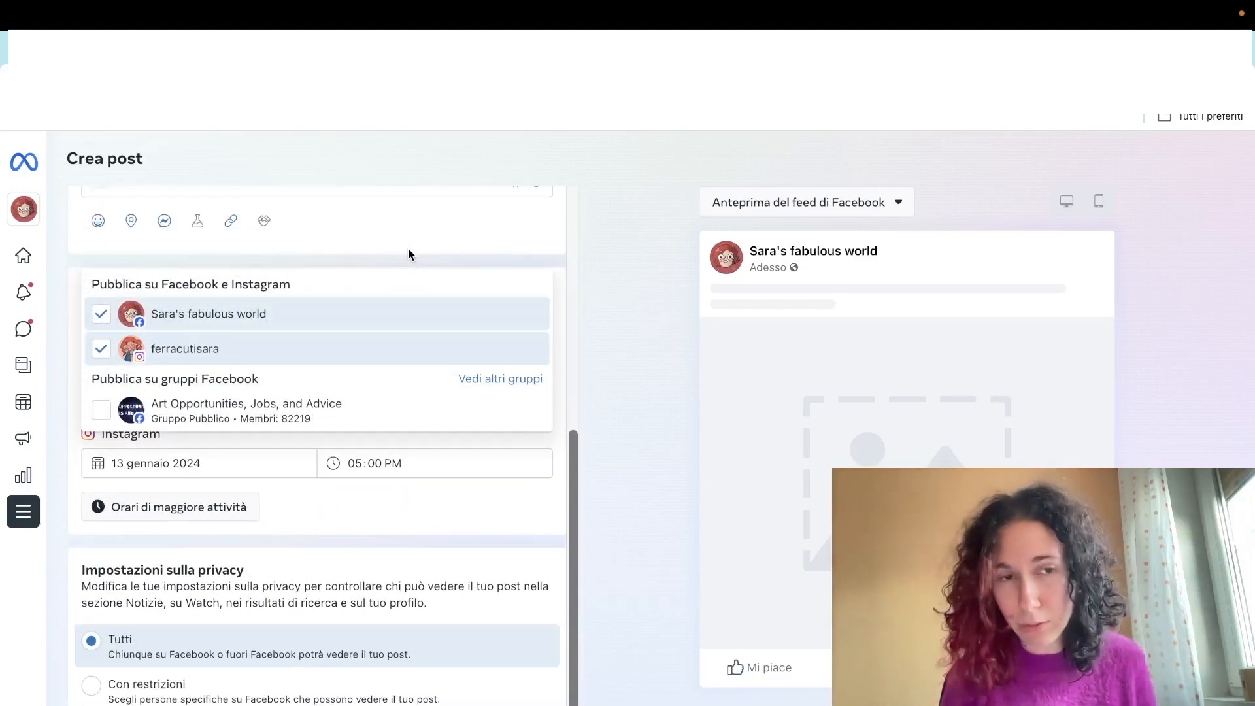
pyautogui.click(104, 349)
pyautogui.scroll(5, 314, 262)
pyautogui.scroll(-2, 266, 247)
pyautogui.scroll(-4, 266, 246)
pyautogui.scroll(6, 266, 247)
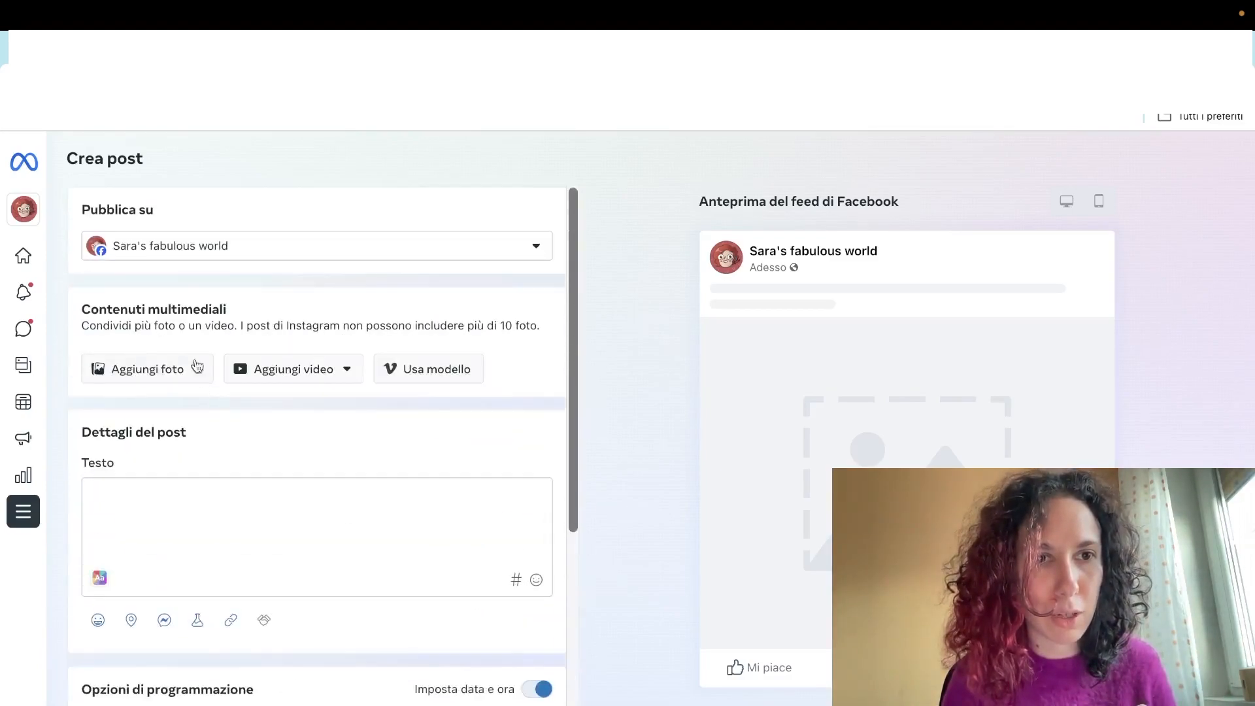
pyautogui.click(185, 256)
pyautogui.click(536, 514)
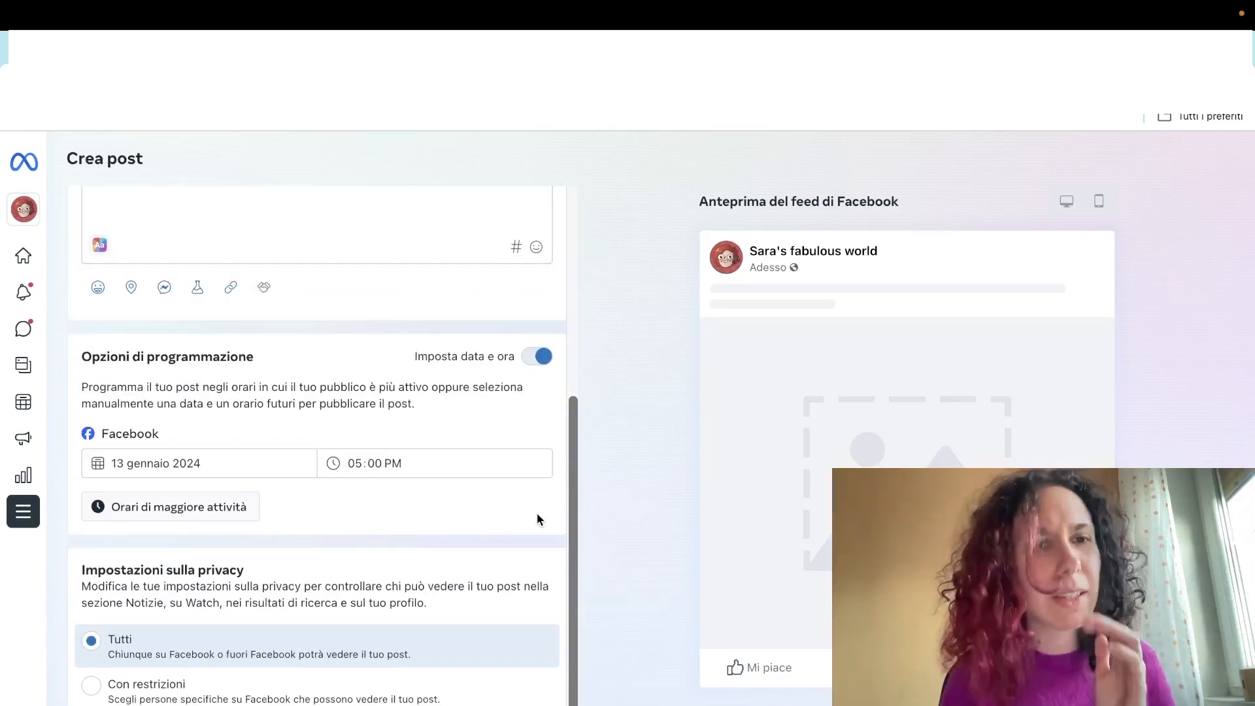
pyautogui.scroll(5, 536, 512)
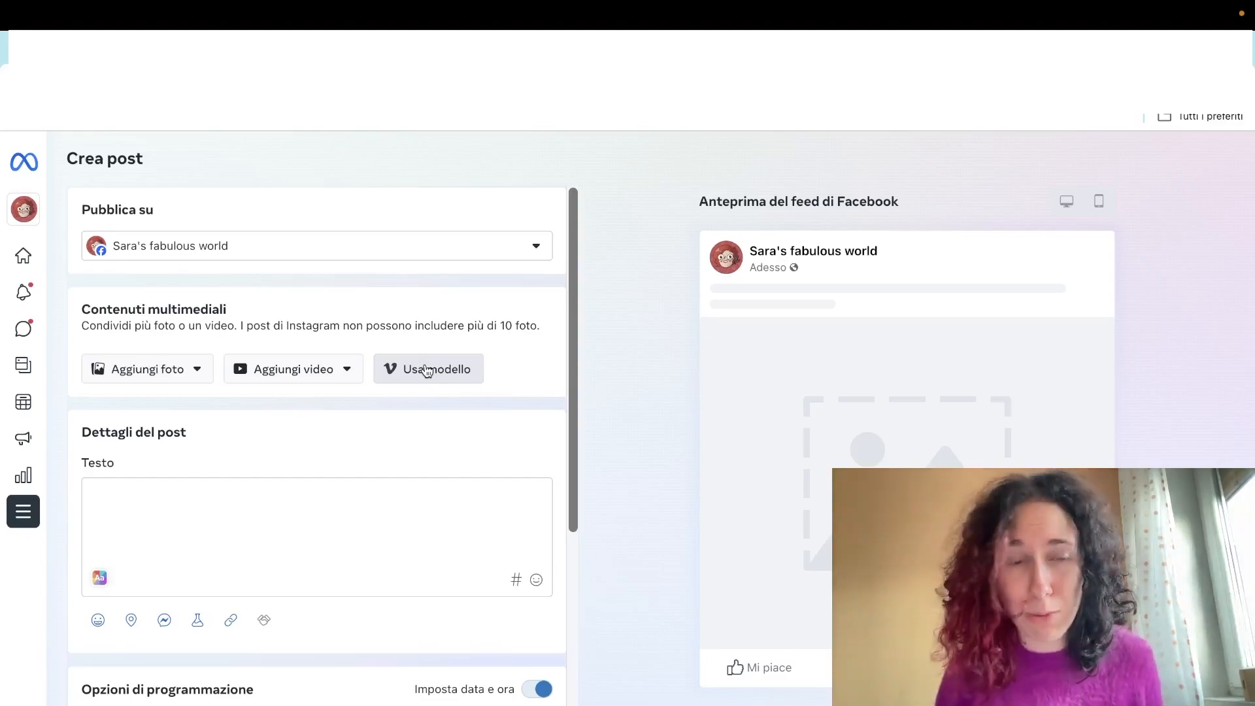
# Step: Upload the photo profilo.jpeg from the computer as the post's media
pyautogui.click(160, 368)
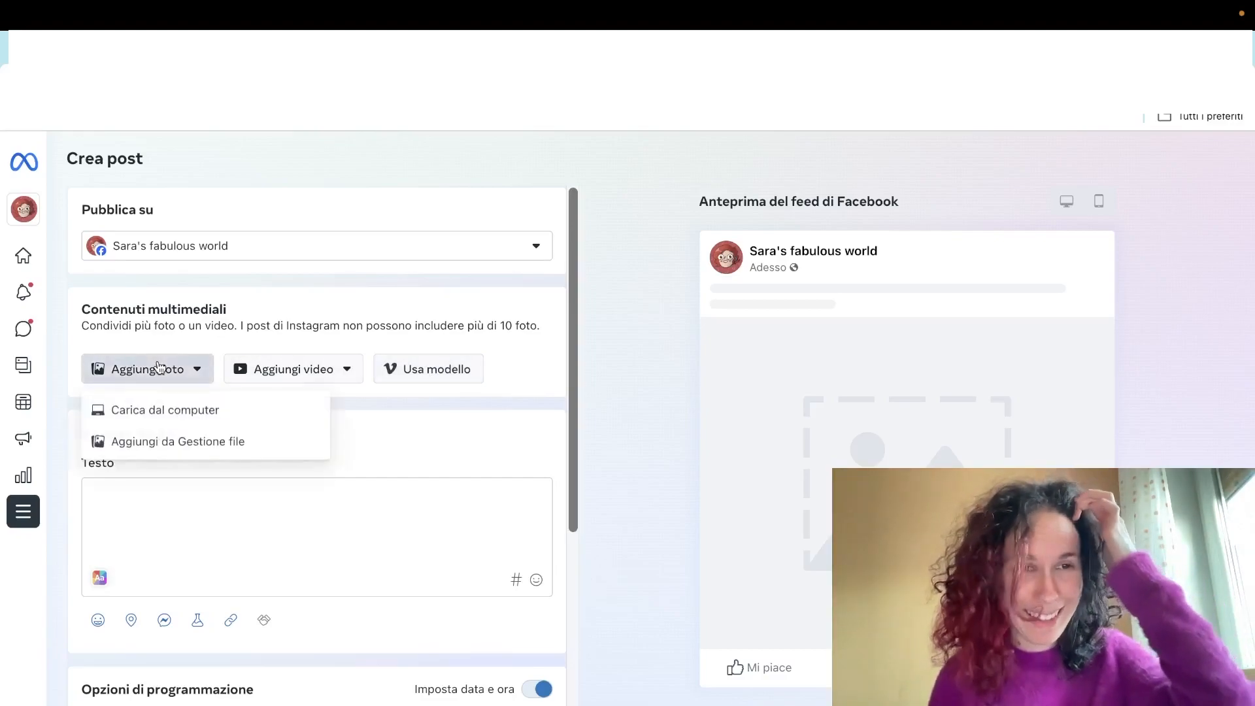
pyautogui.click(167, 414)
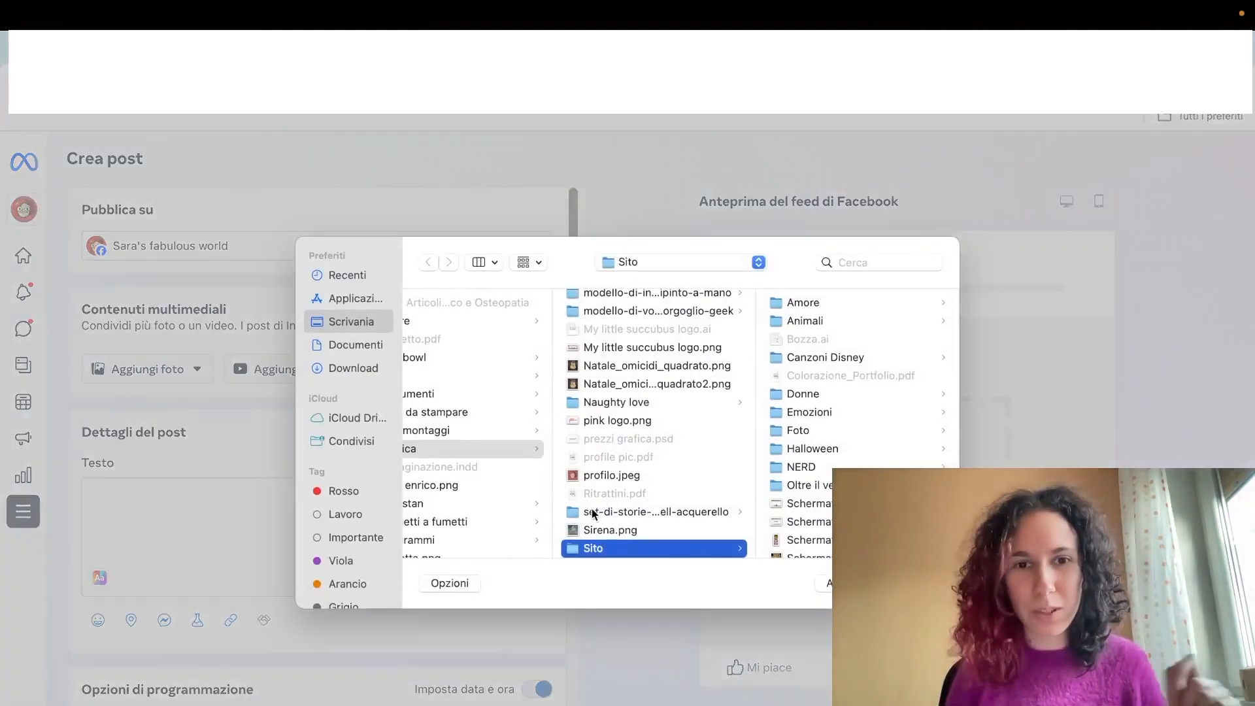
pyautogui.scroll(-1, 593, 512)
pyautogui.click(605, 458)
pyautogui.click(914, 583)
# Step: Add the Instagram account back to the publishing destinations and check its scheduling options
pyautogui.click(330, 250)
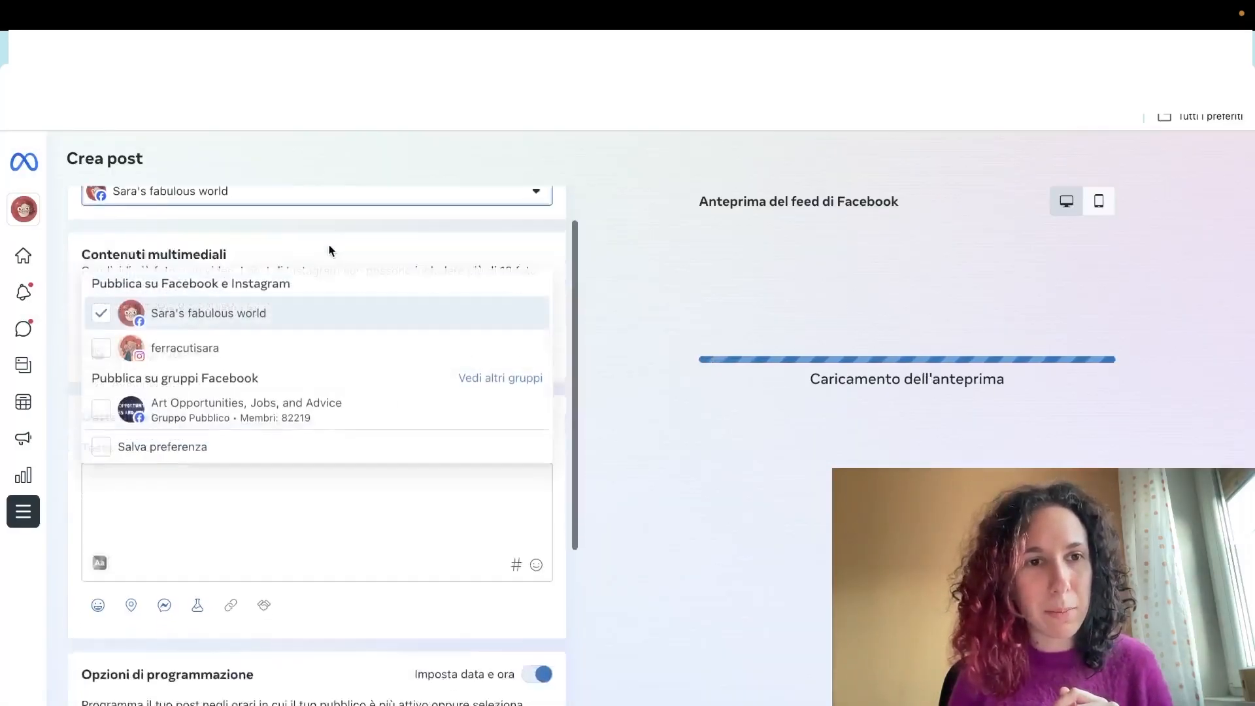
pyautogui.scroll(-6, 353, 294)
pyautogui.click(379, 317)
pyautogui.scroll(7, 380, 317)
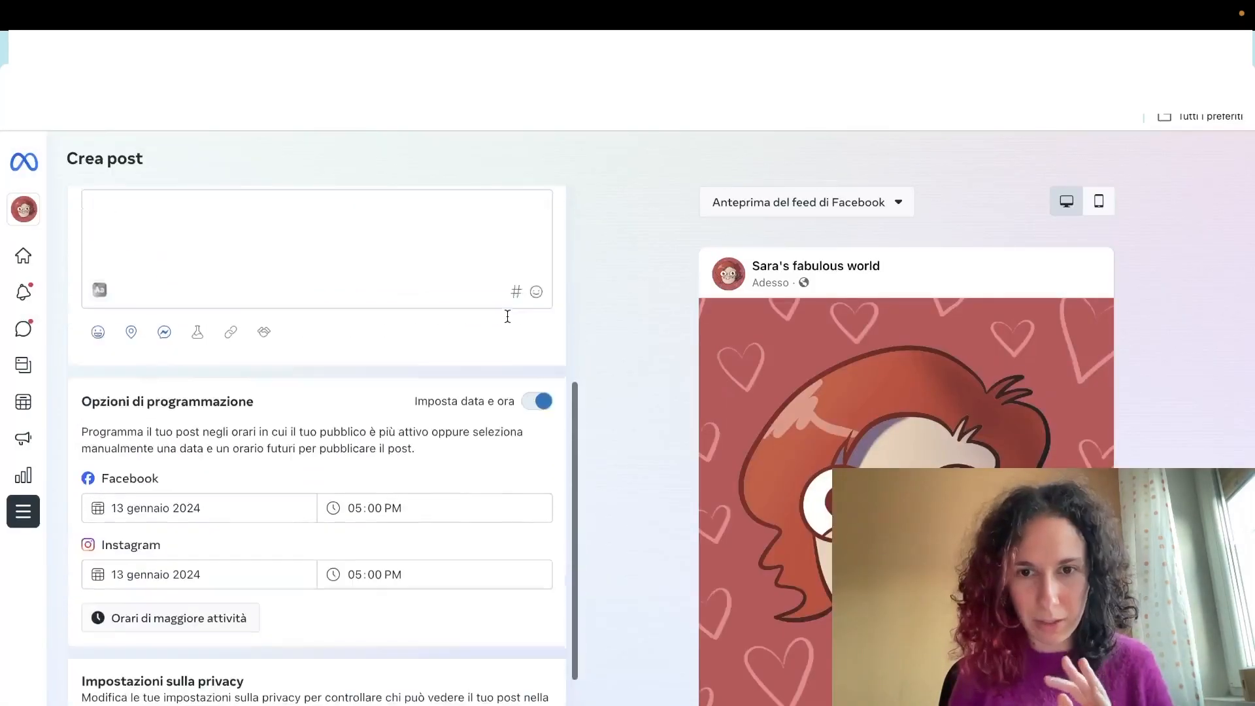
pyautogui.scroll(-1, 401, 325)
pyautogui.scroll(1, 356, 533)
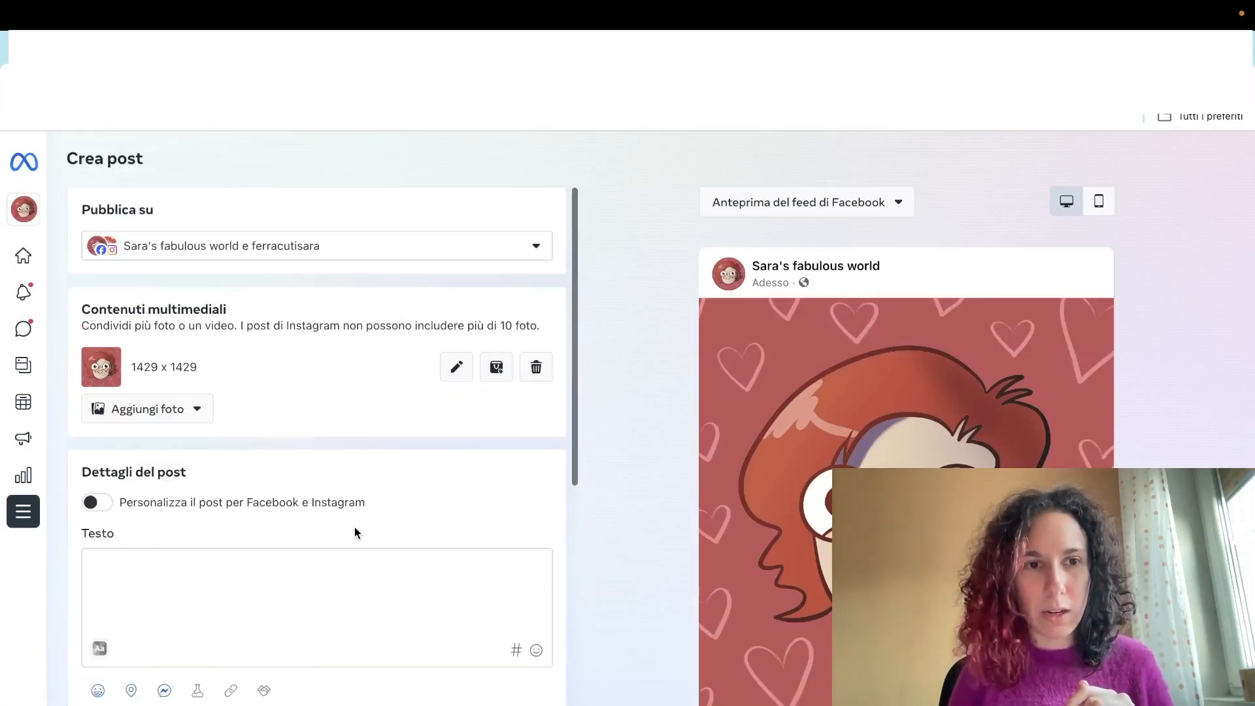
# Step: Enter "Bella ciao bella cacca" as the post text
pyautogui.click(295, 562)
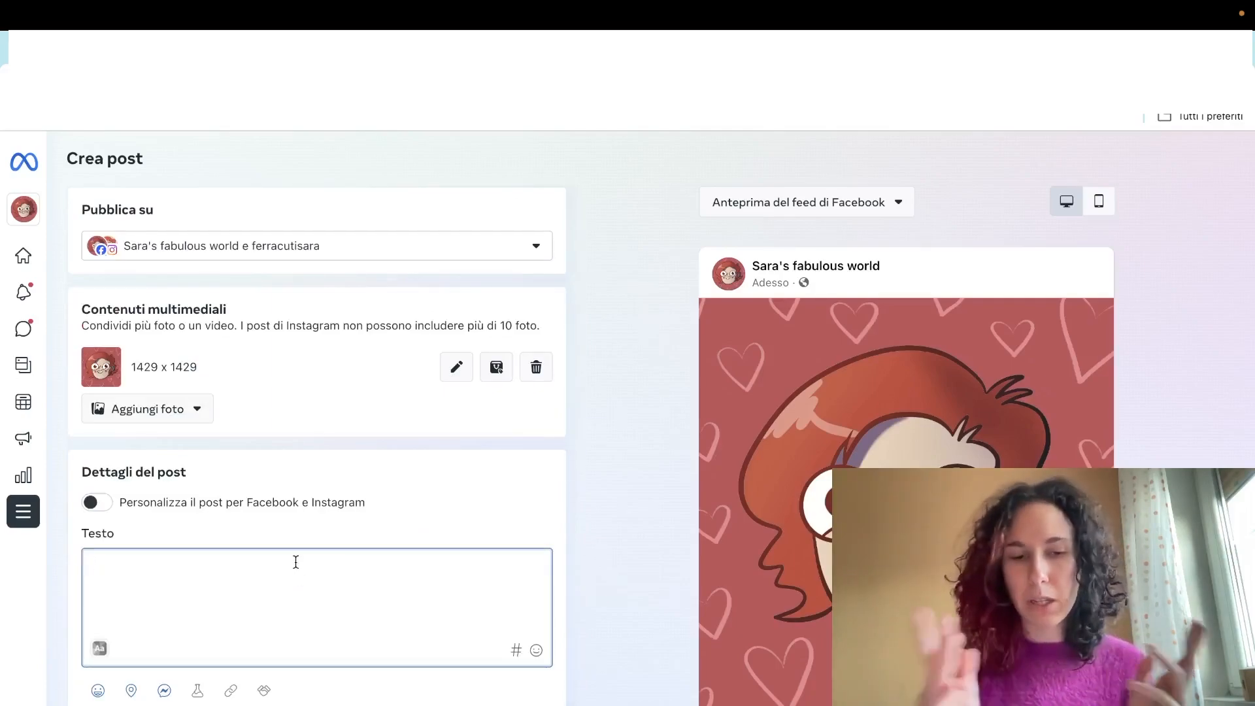
pyautogui.write('Bella')
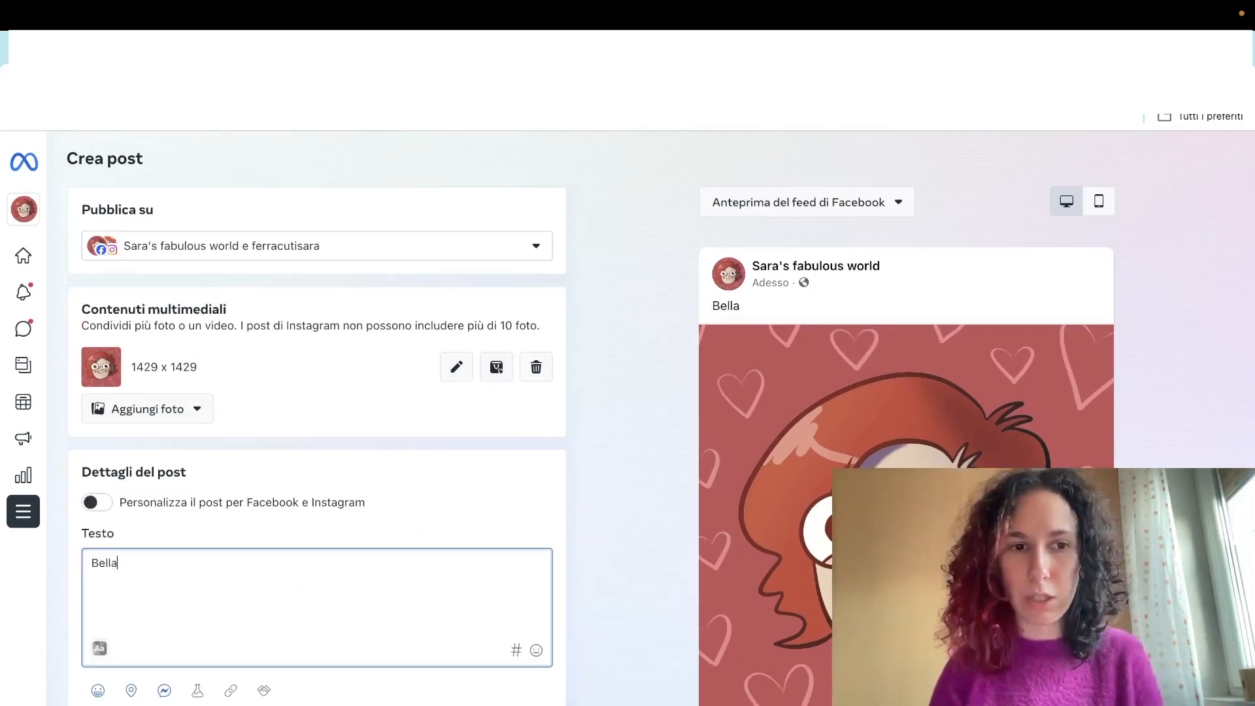
pyautogui.write(' ciao be')
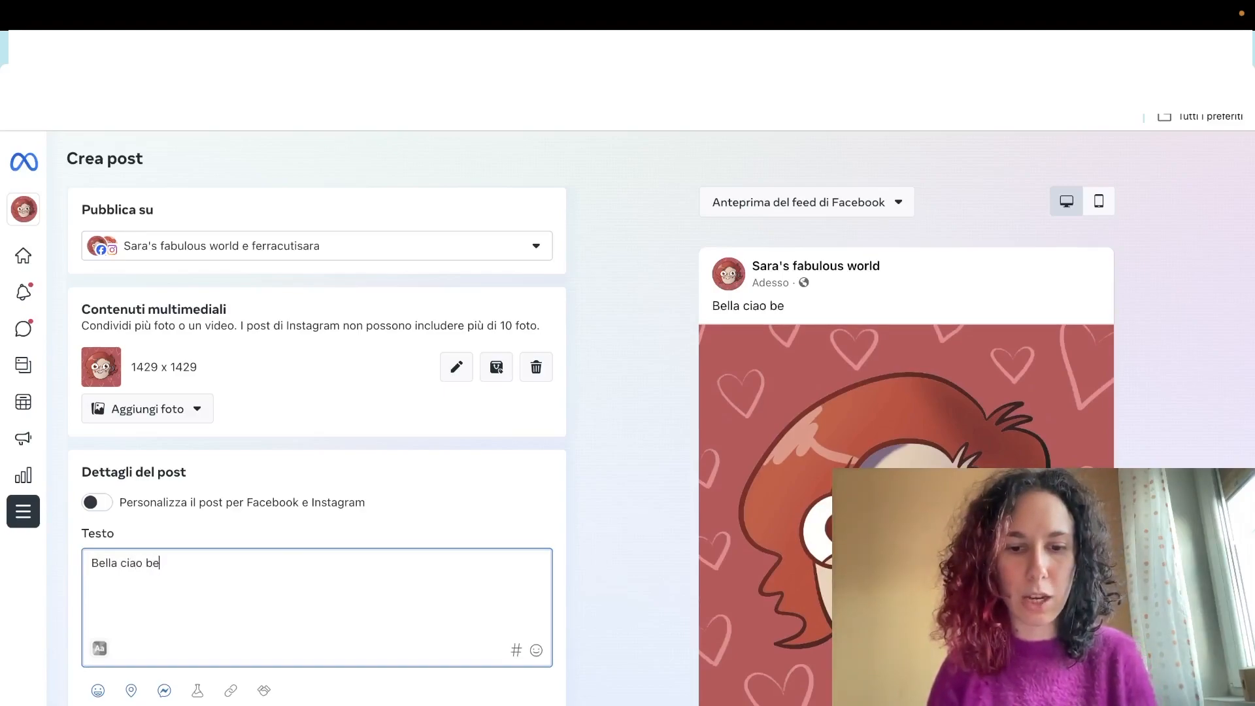
pyautogui.write('lla cacca')
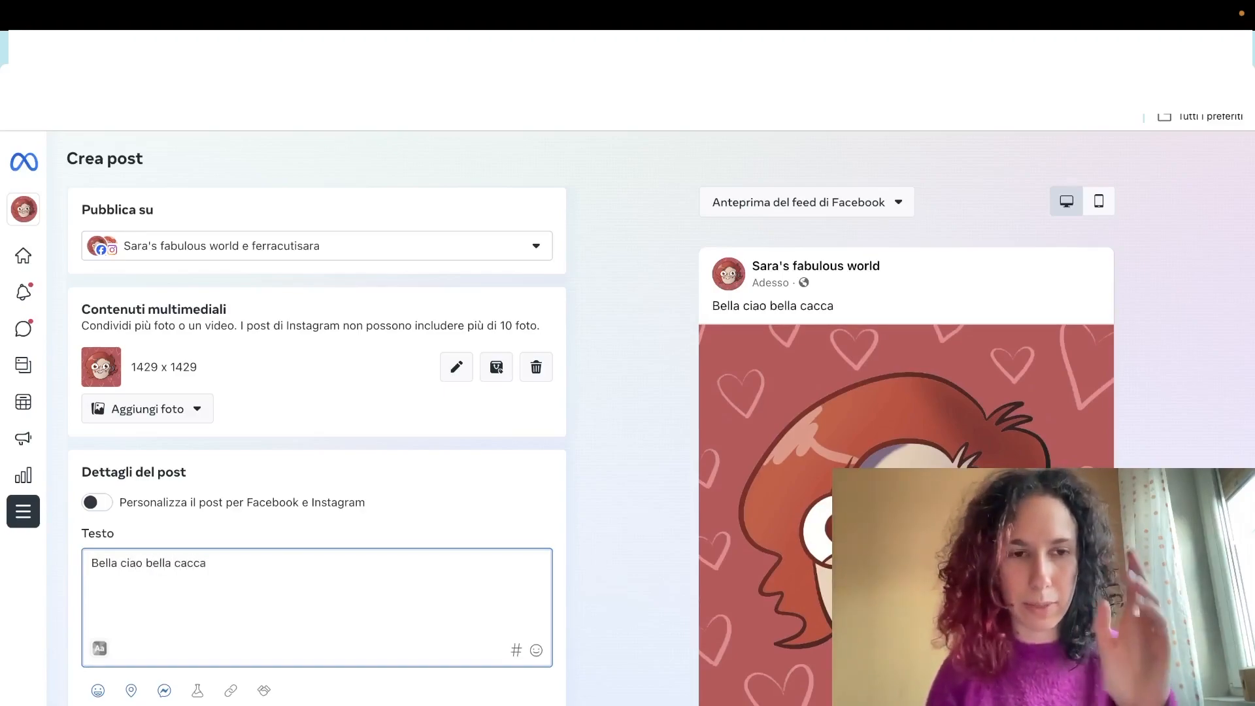
pyautogui.scroll(-5, 402, 469)
pyautogui.scroll(5, 403, 472)
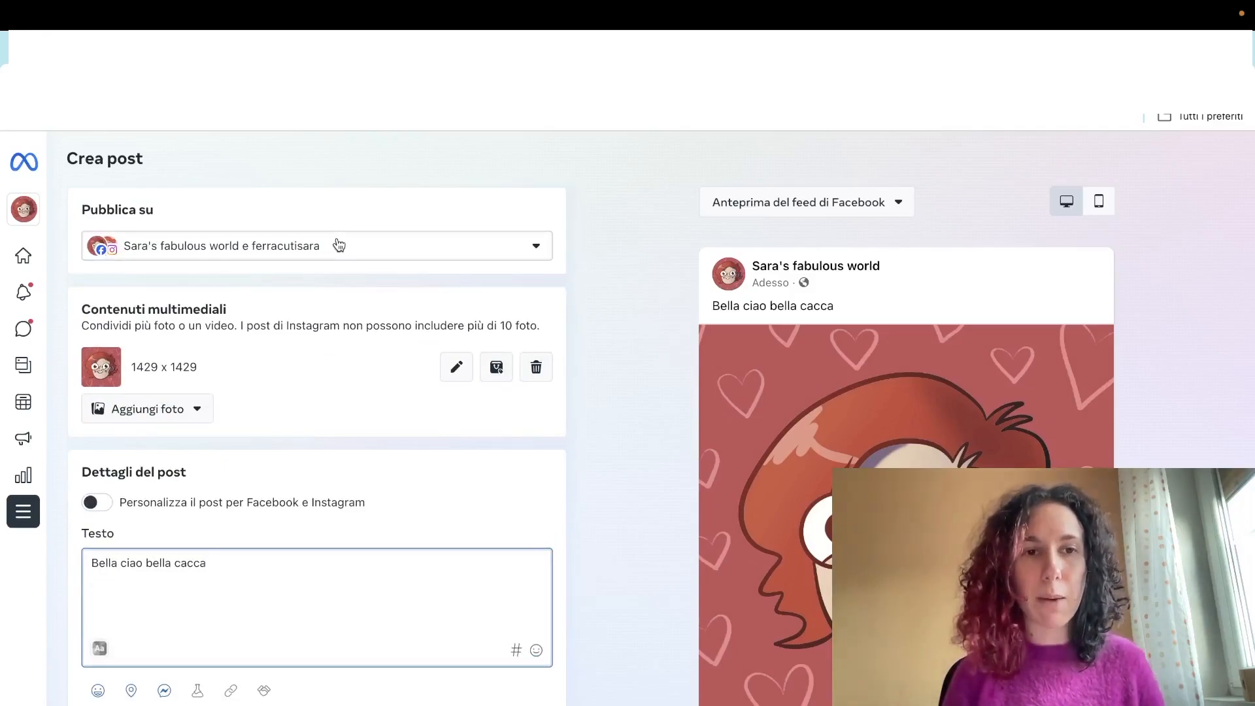
# Step: Turn on separate customization for Facebook and Instagram, and add "#cacca #ciao #bella" to the end of the Instagram text
pyautogui.scroll(-1, 240, 476)
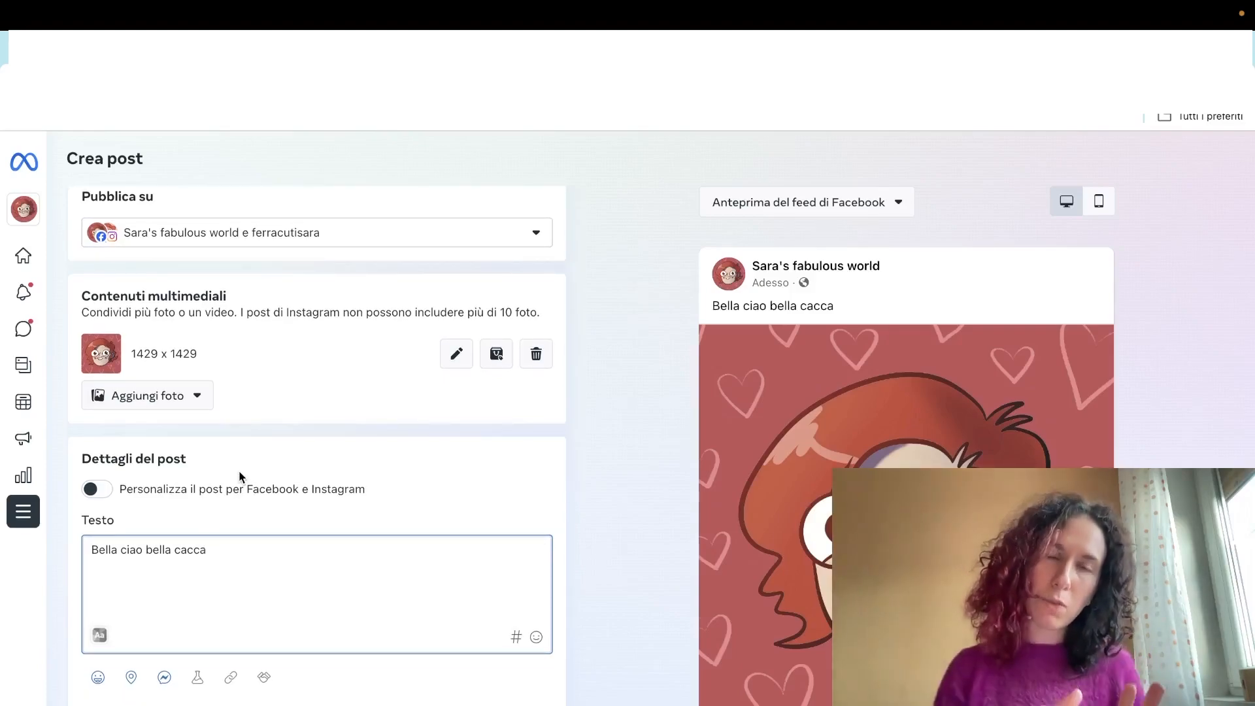
pyautogui.click(204, 496)
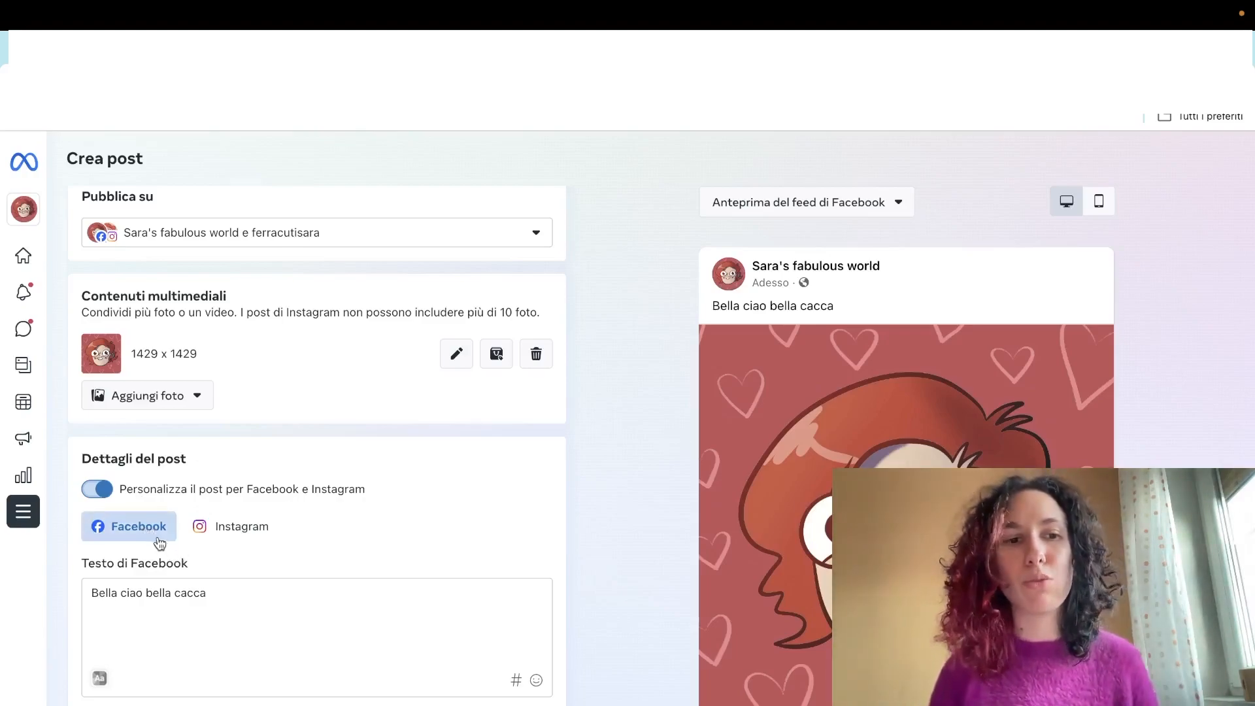
pyautogui.click(219, 530)
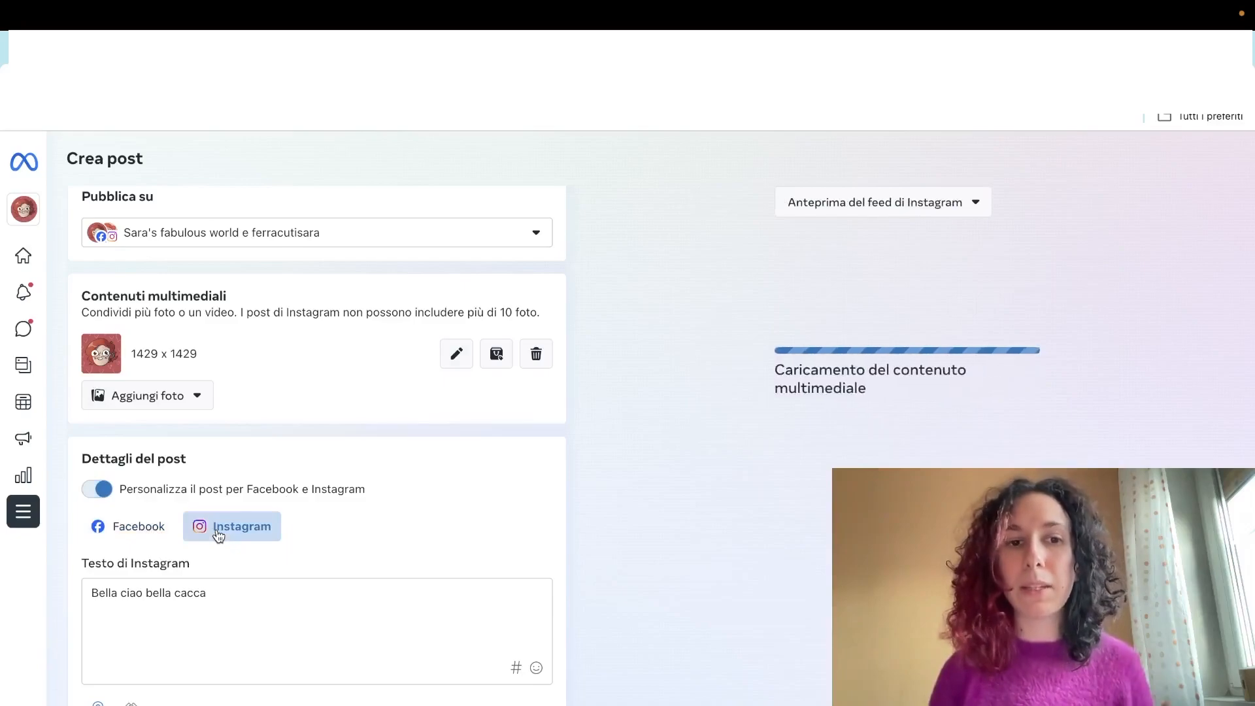
pyautogui.click(251, 592)
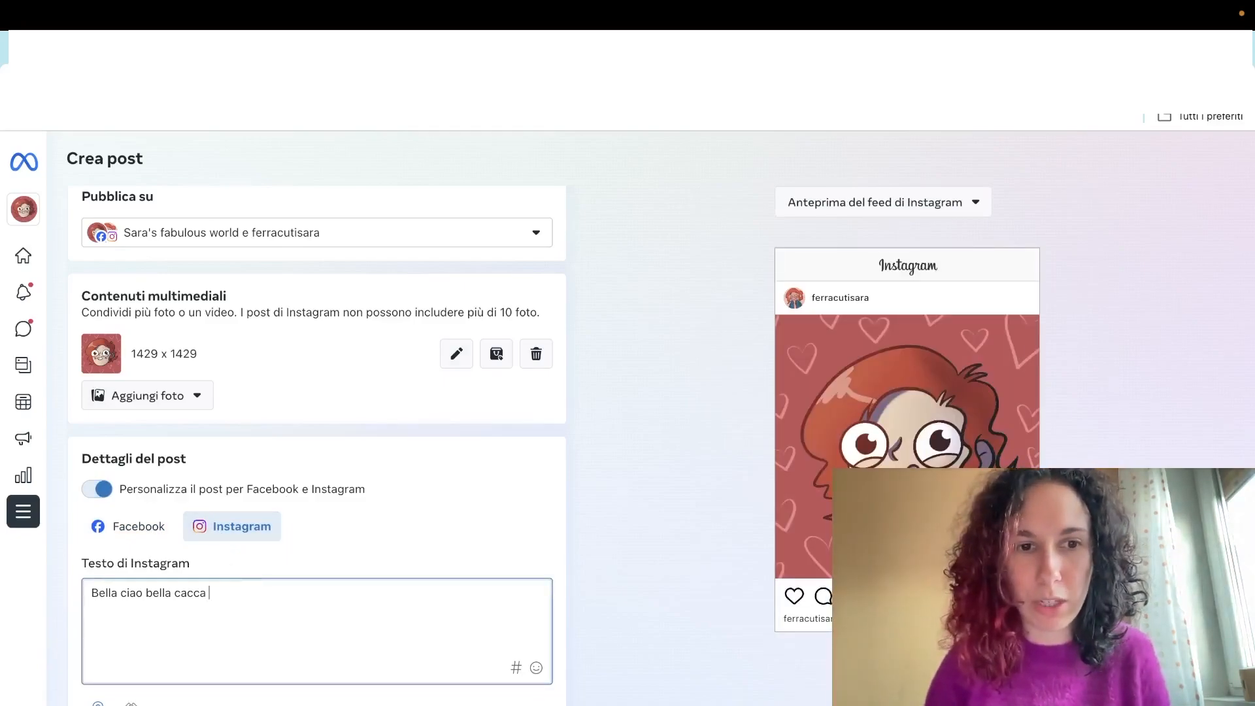
pyautogui.write('#cacca #')
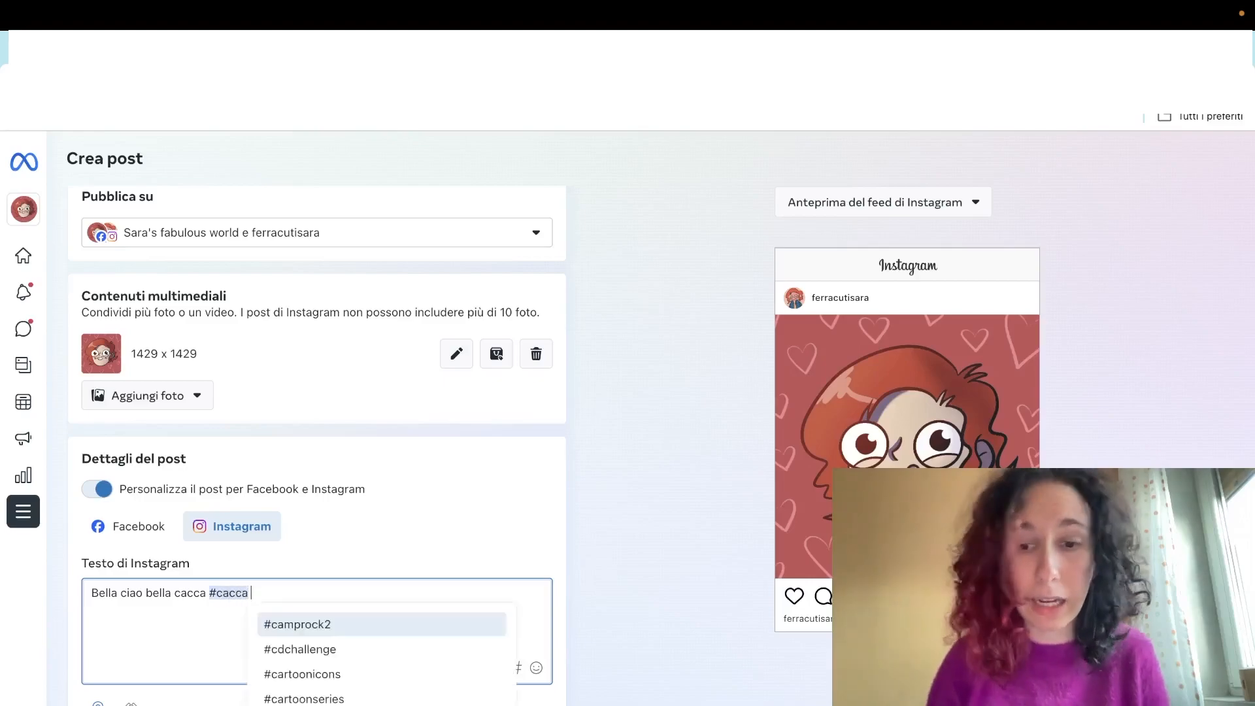
pyautogui.write('ciao #bella')
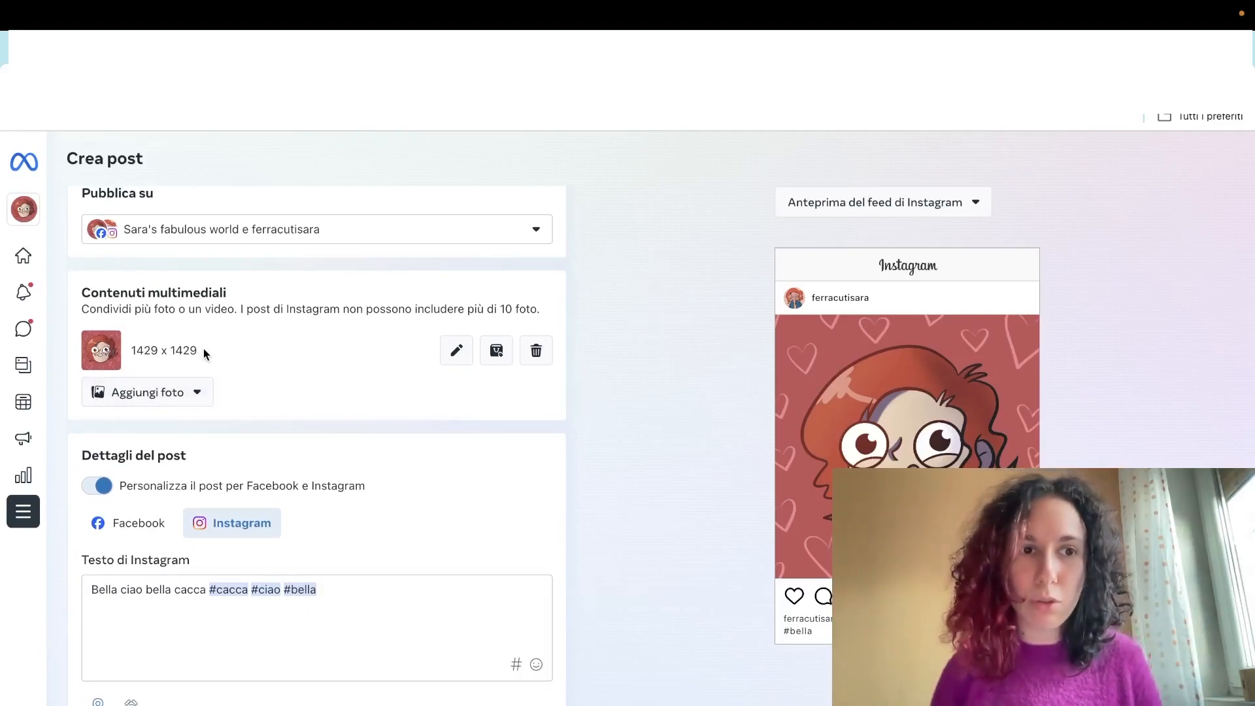
# Step: Upload two more photos from the computer's Grafica folder, the 1000 x 1000 and 2048 x 2048 images, to the post's media
pyautogui.click(141, 397)
pyautogui.click(171, 435)
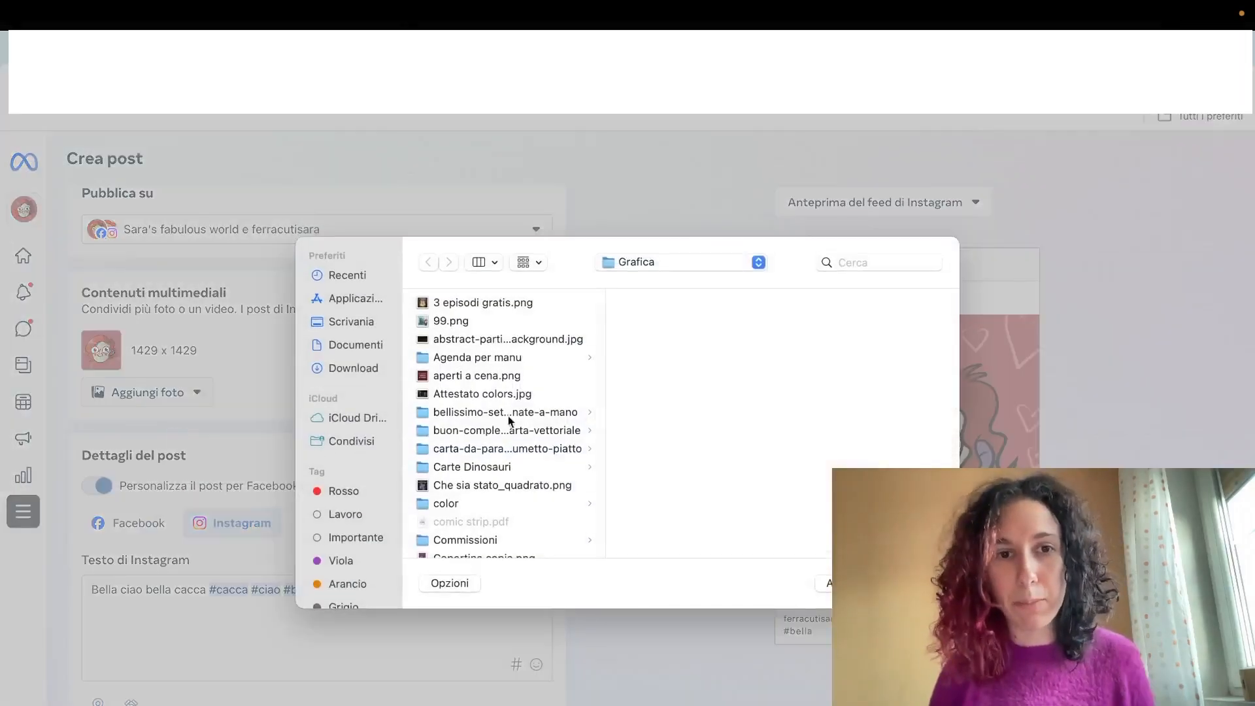
pyautogui.scroll(-1, 490, 410)
pyautogui.scroll(1, 489, 411)
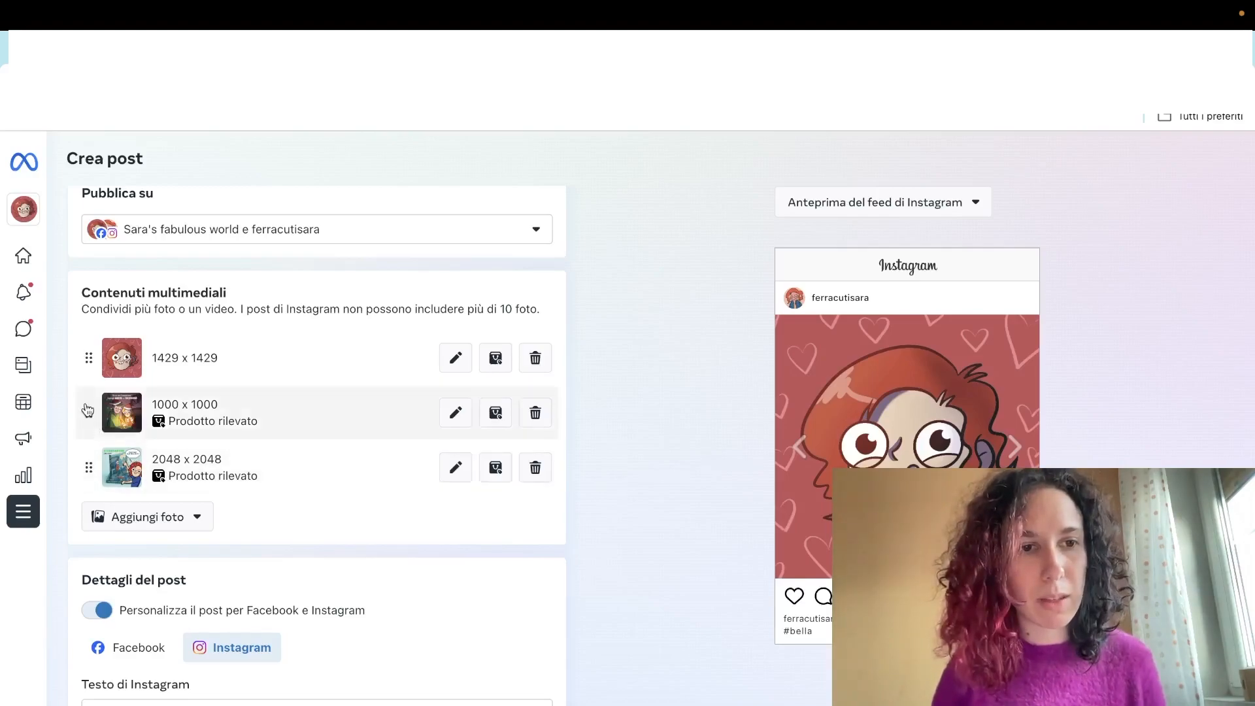
# Step: Move the 1000 x 1000 photo to first place in the media, then check the Instagram carousel preview and the Facebook version
pyautogui.moveTo(90, 417); pyautogui.dragTo(89, 359)
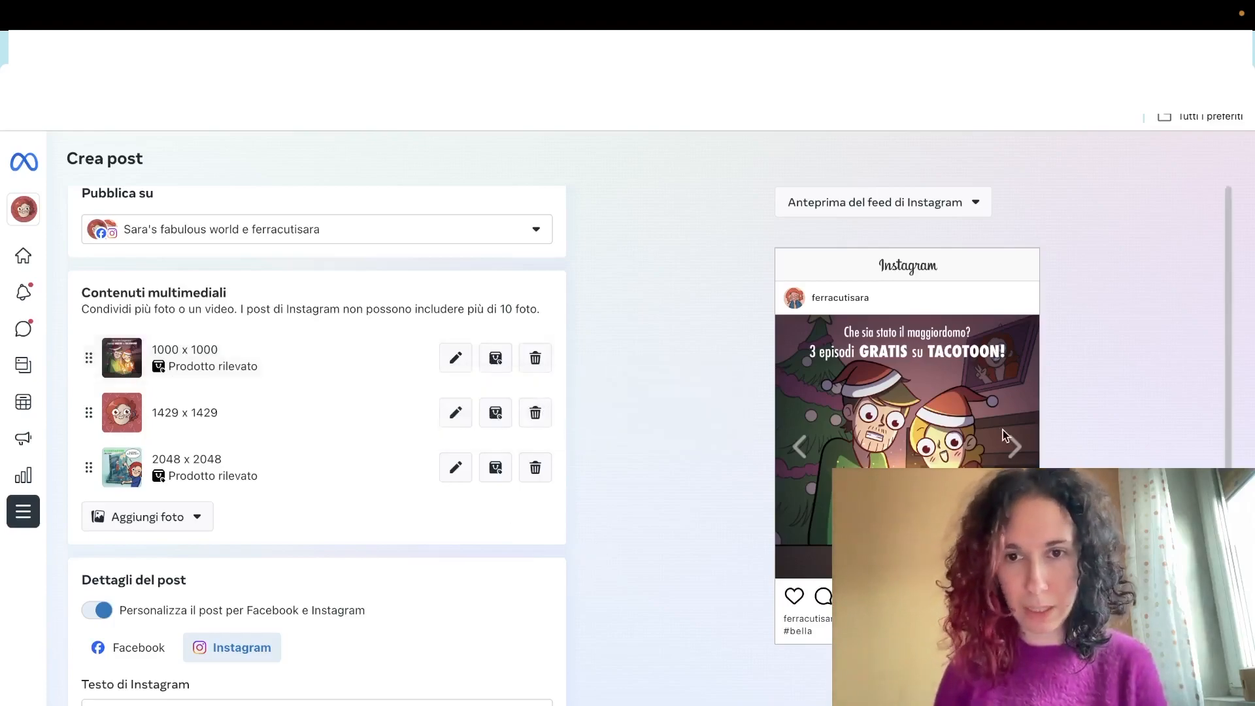
pyautogui.click(1014, 448)
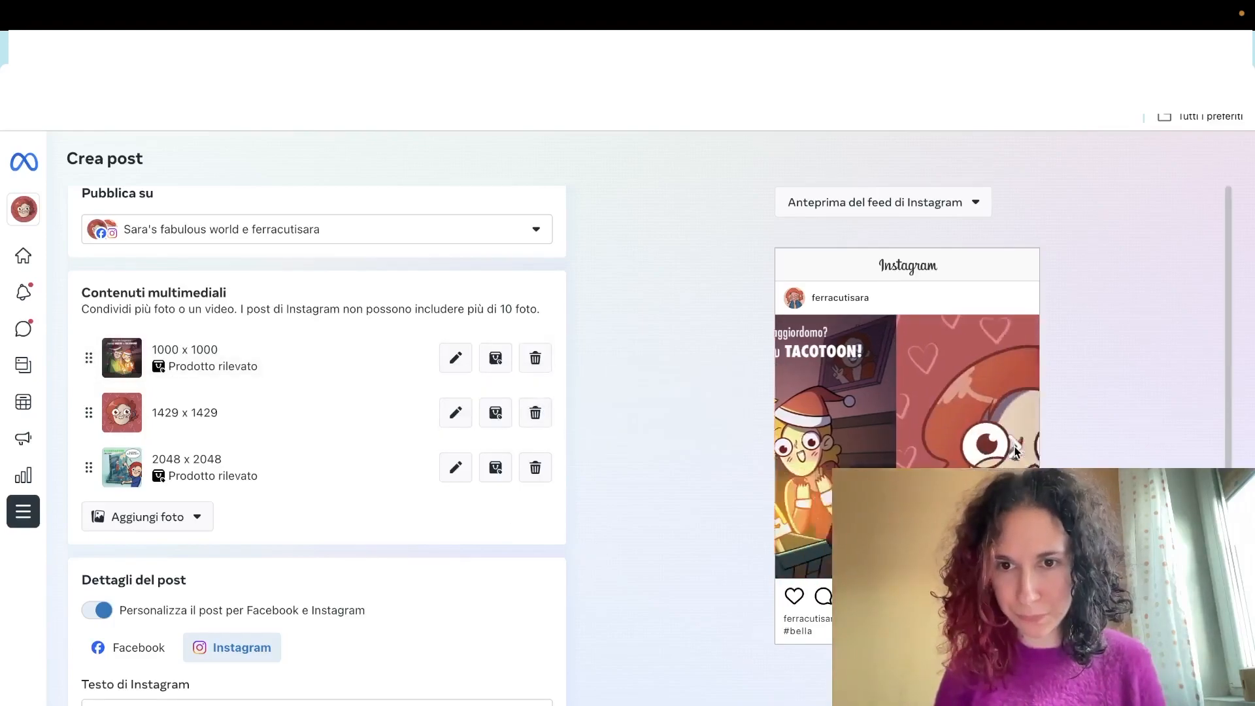
pyautogui.click(1015, 448)
pyautogui.click(1017, 452)
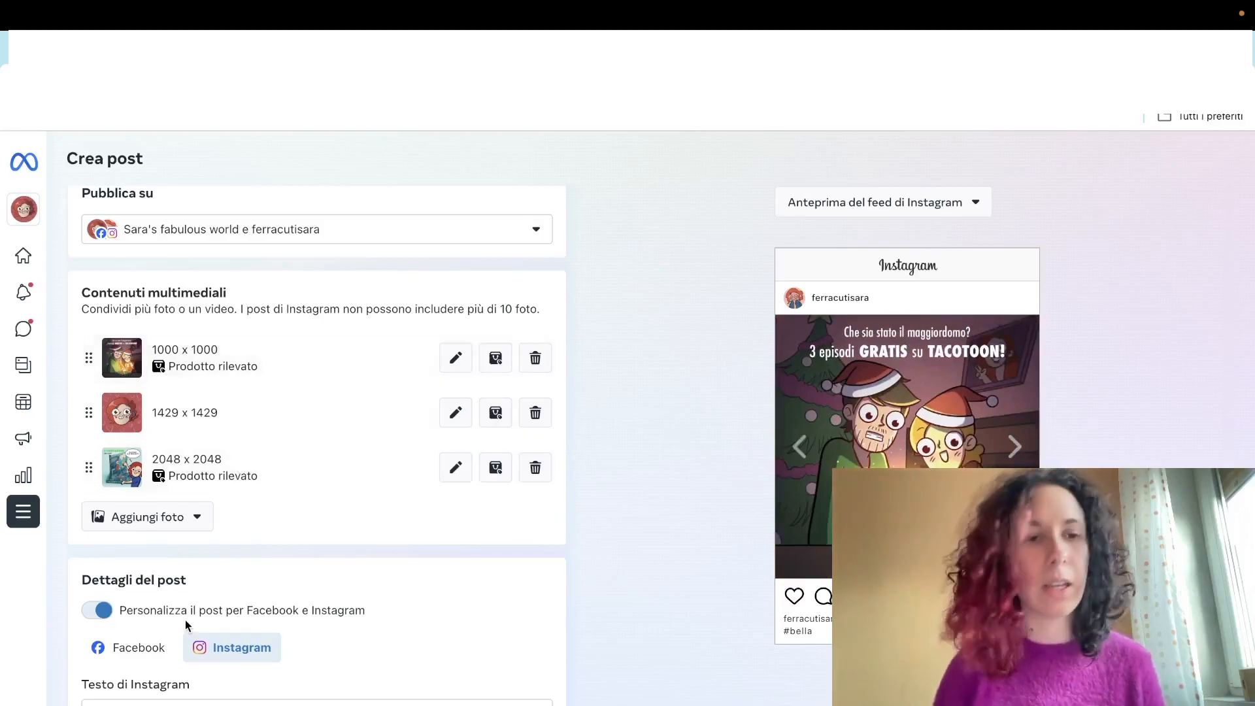
pyautogui.scroll(-1, 274, 589)
pyautogui.click(152, 592)
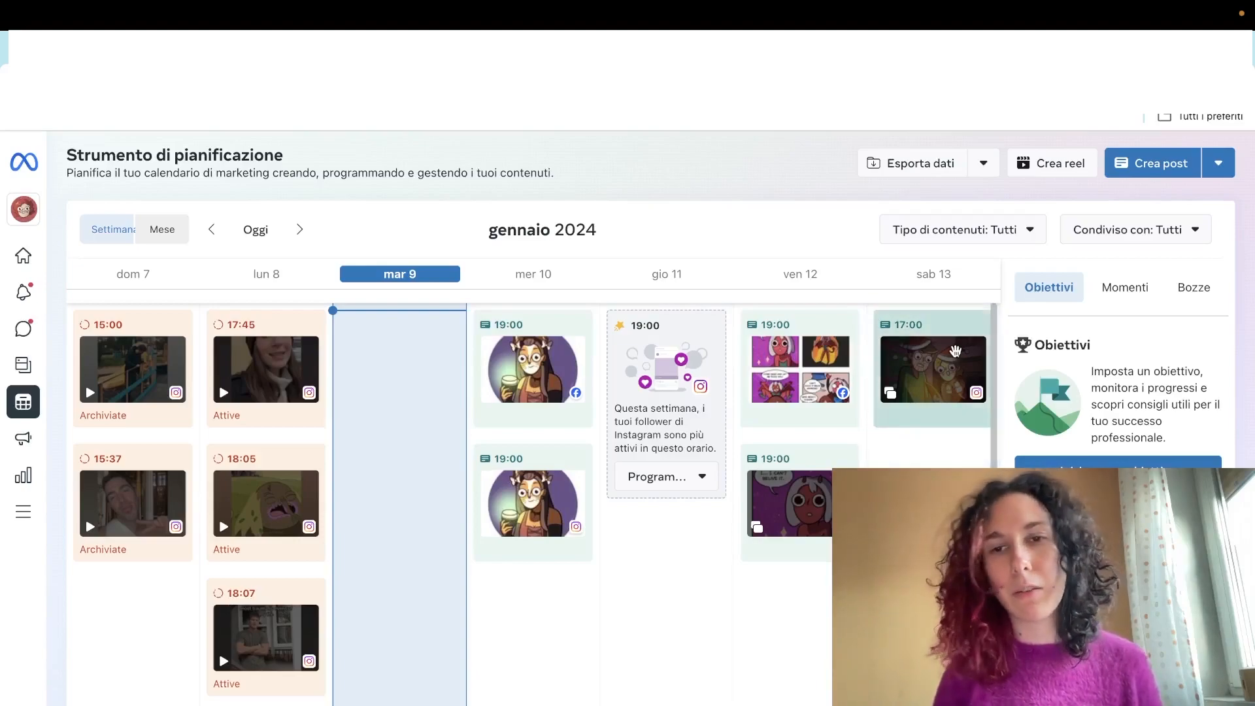
# Step: Delete the Instagram post scheduled for Saturday 13 January at 17:00 from the planner and reload the calendar
pyautogui.moveTo(955, 351)
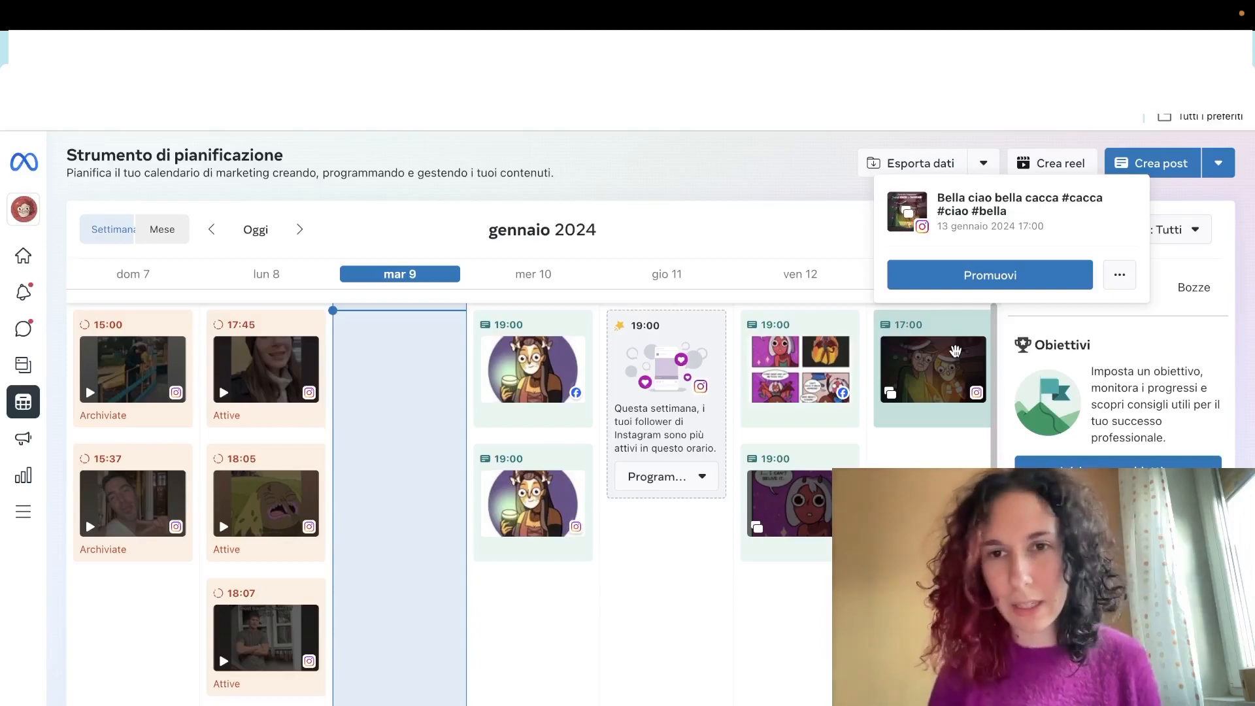
pyautogui.click(955, 351)
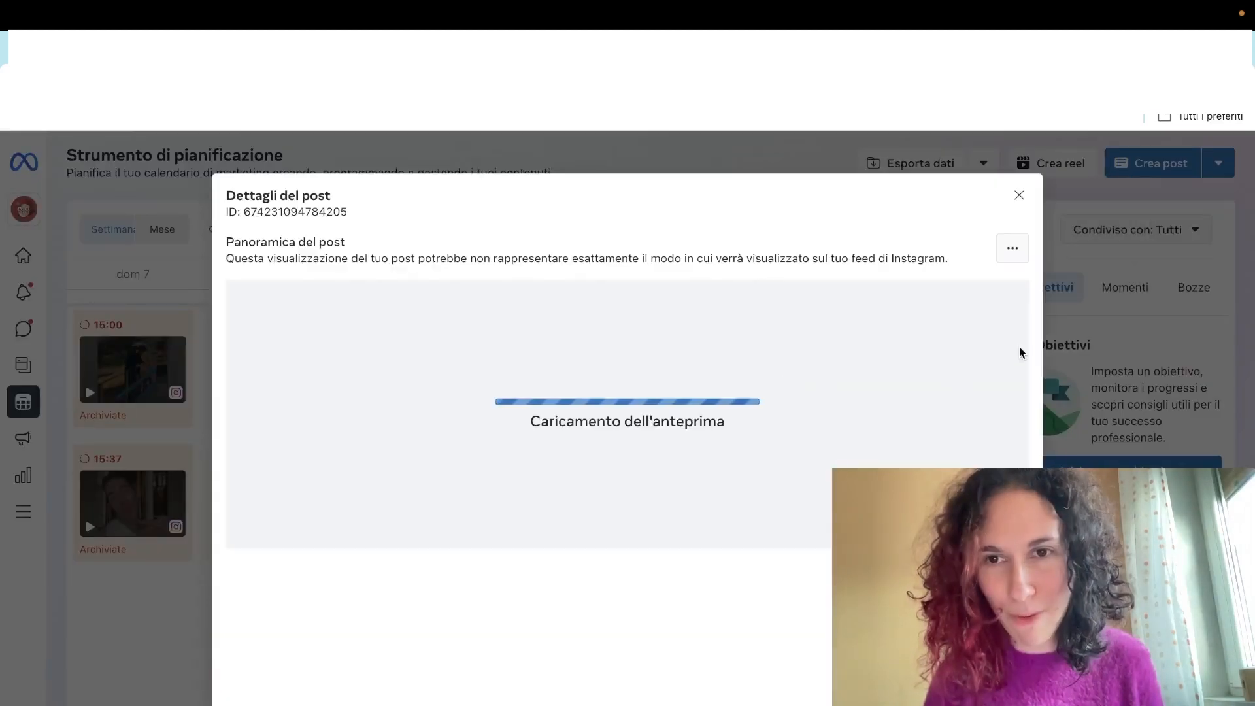
pyautogui.click(1014, 243)
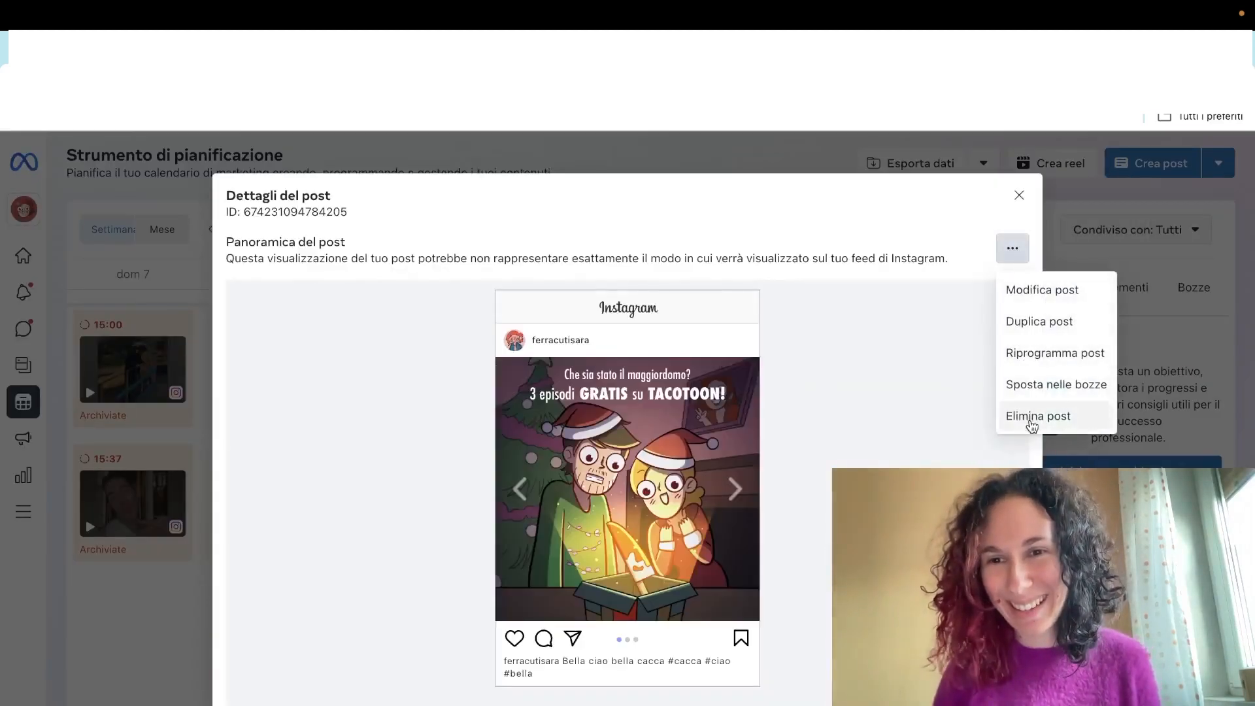
pyautogui.click(1030, 421)
pyautogui.click(825, 419)
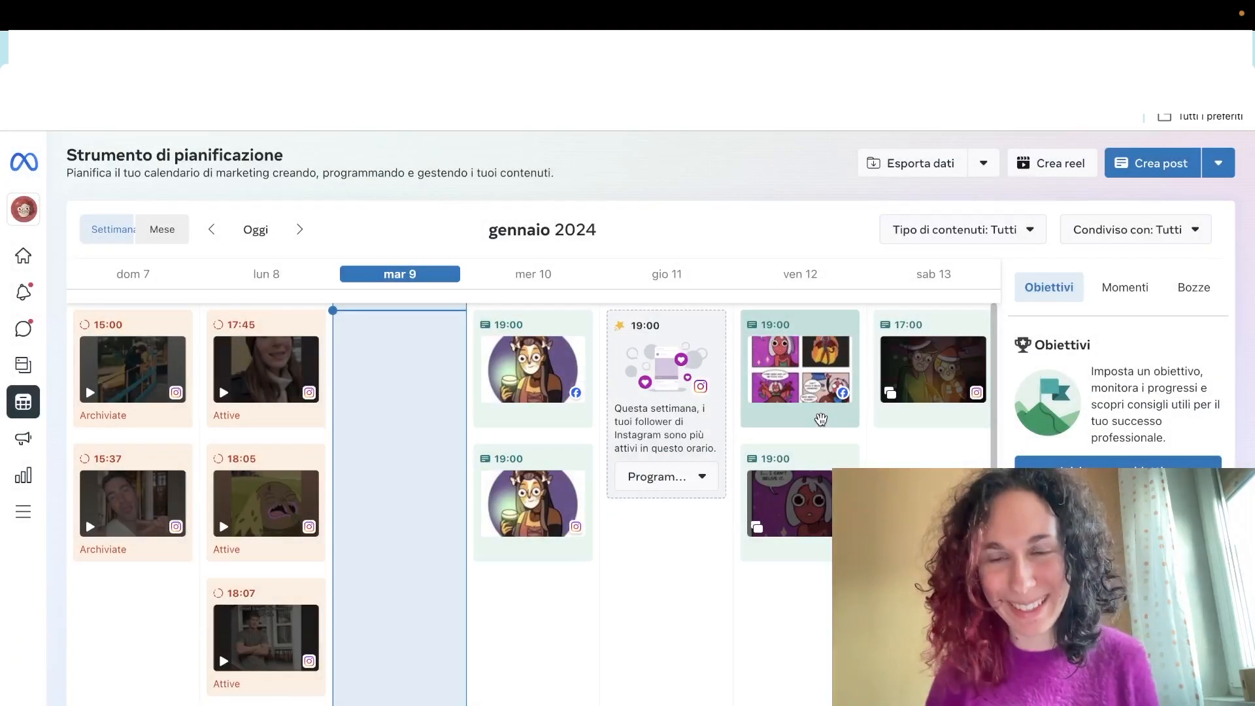
pyautogui.press('super+r')
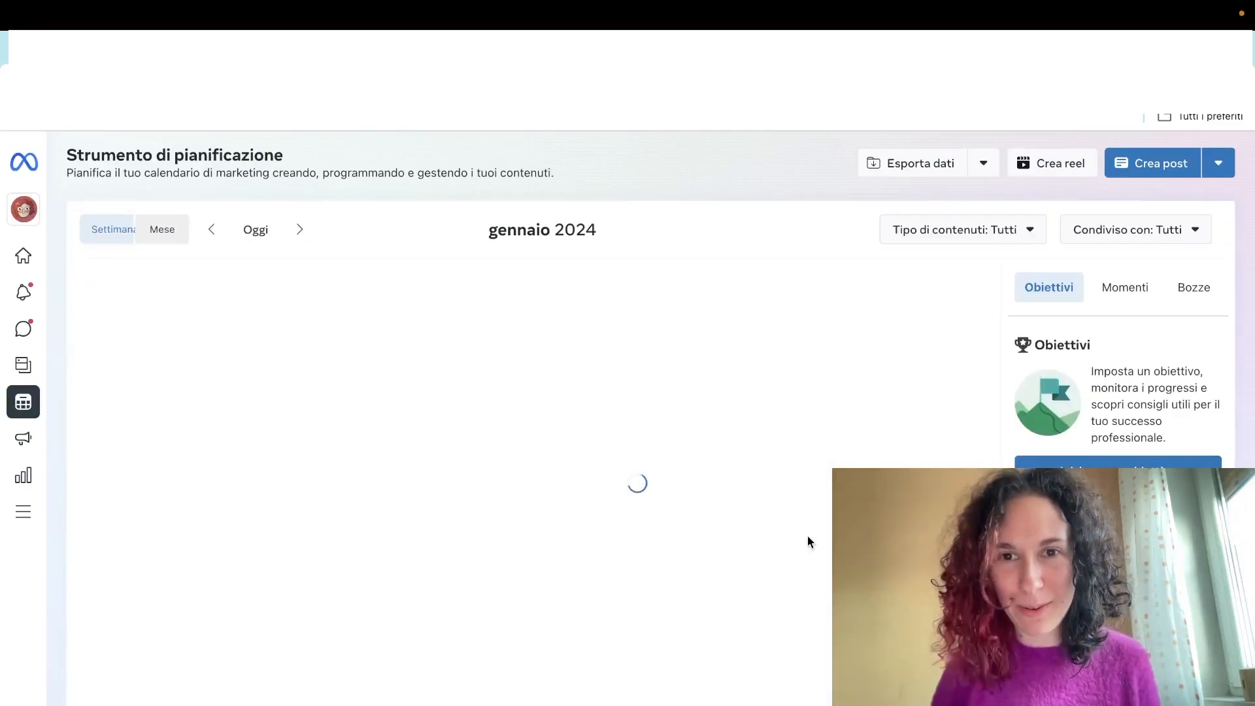
# Step: Delete the Facebook post "Bella ciao bella cacca" scheduled for 13 January at 17:00 from its post details
pyautogui.click(808, 536)
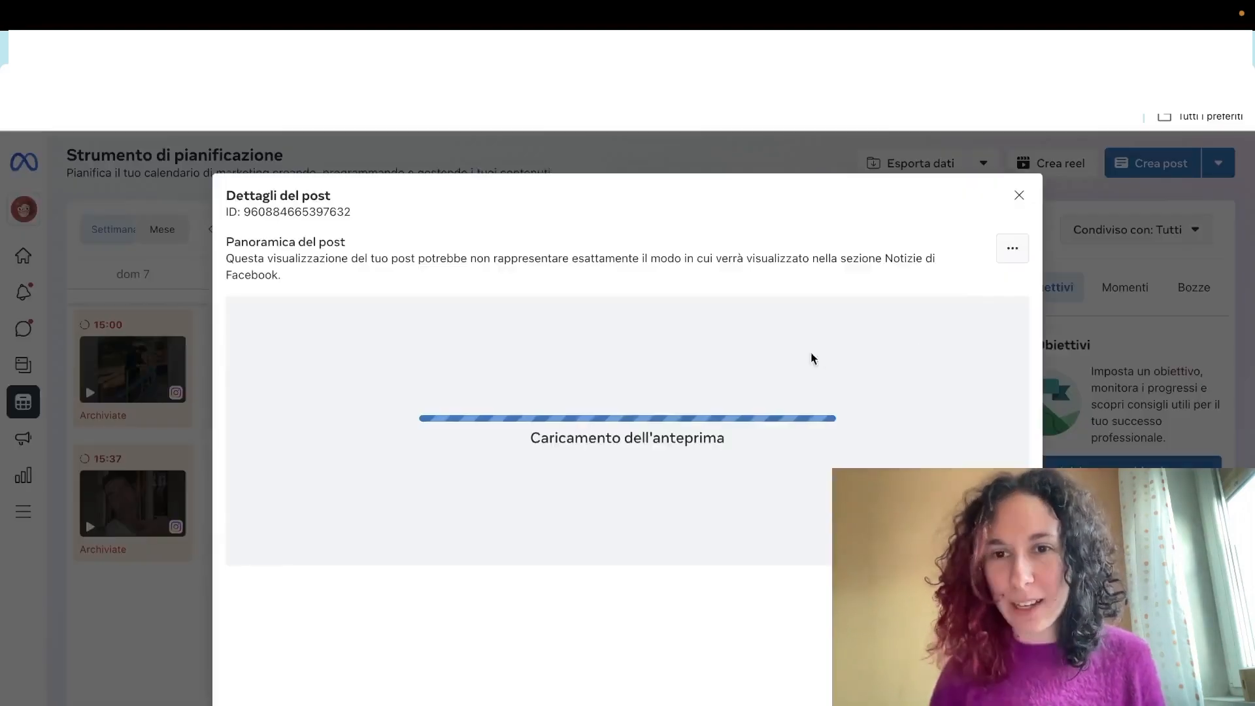
pyautogui.click(1013, 251)
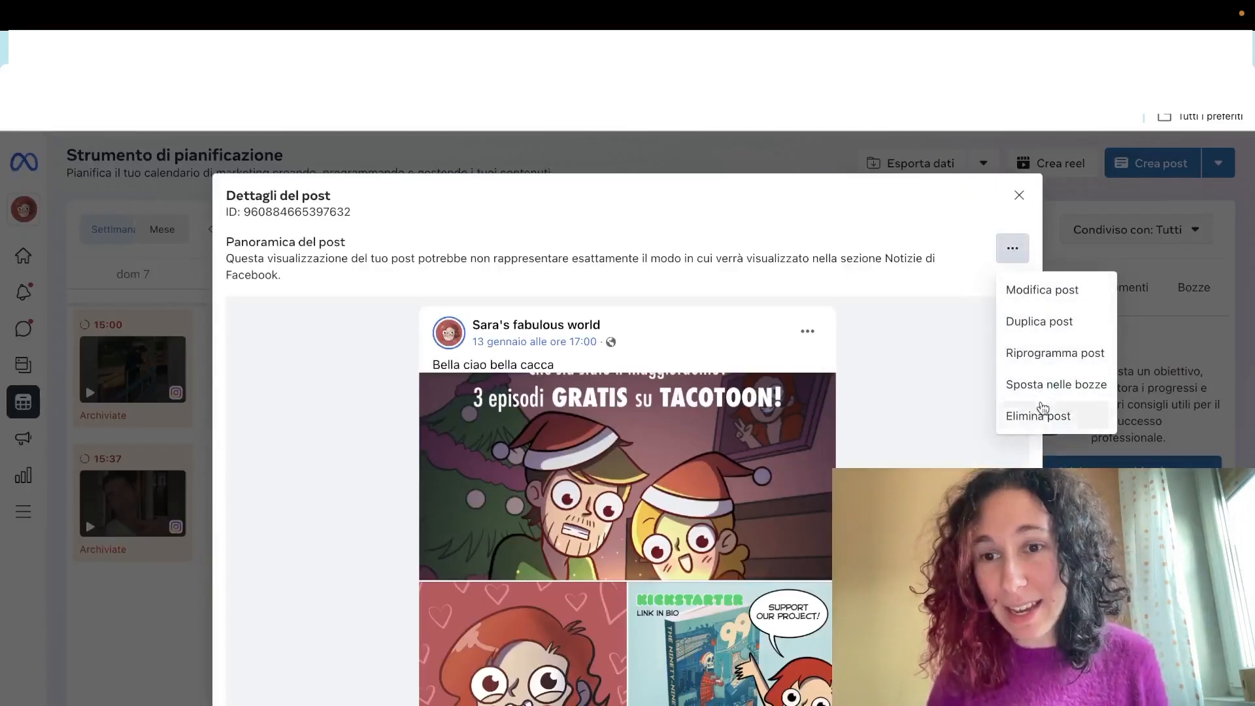
pyautogui.click(1041, 414)
pyautogui.click(816, 417)
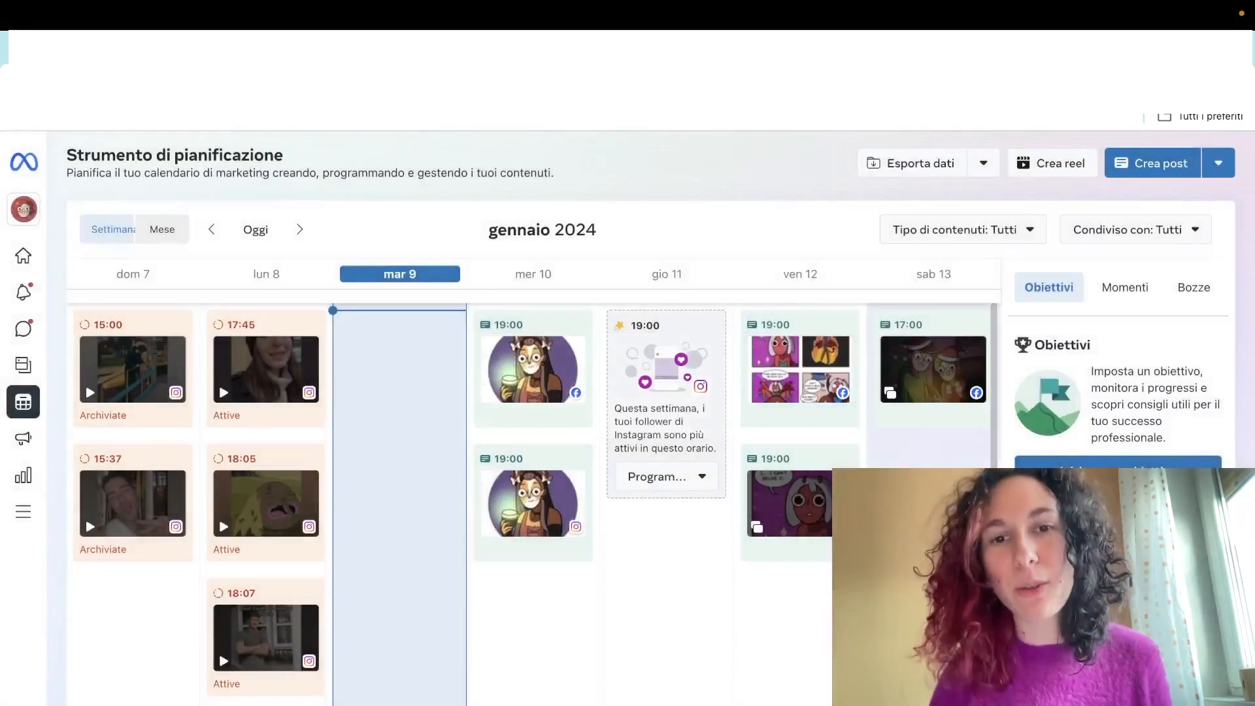